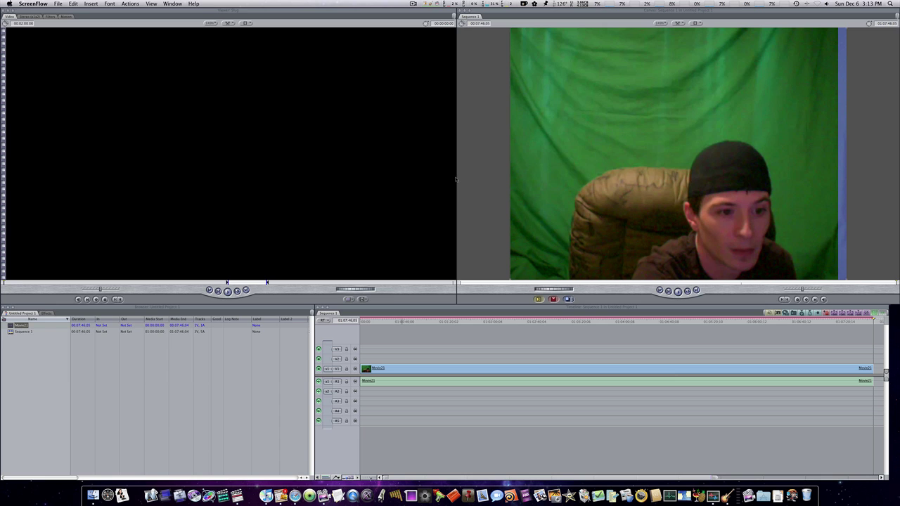
Apply the Color Corrector 3-way video filter to the clip on V1 and view its first frame
{"action": "left_click", "coordinate": [397, 369]}
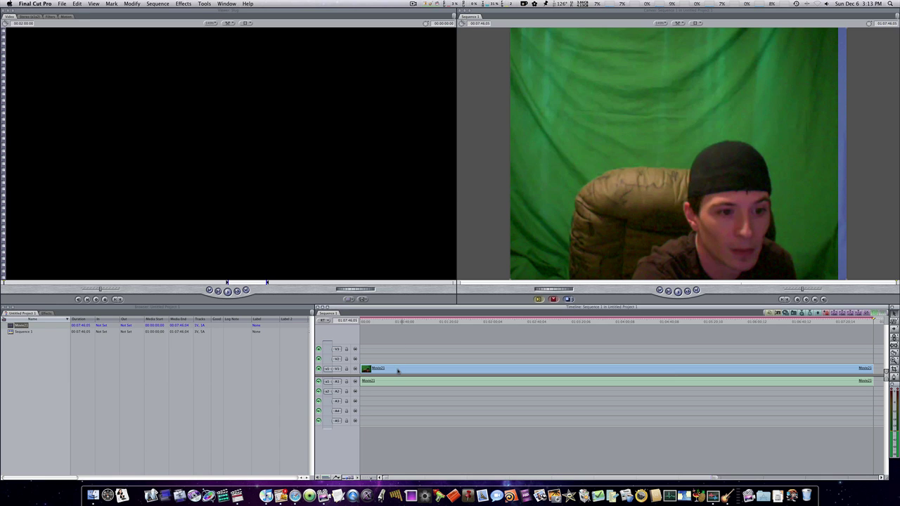
{"action": "double_click", "coordinate": [398, 369]}
{"action": "left_click", "coordinate": [362, 322]}
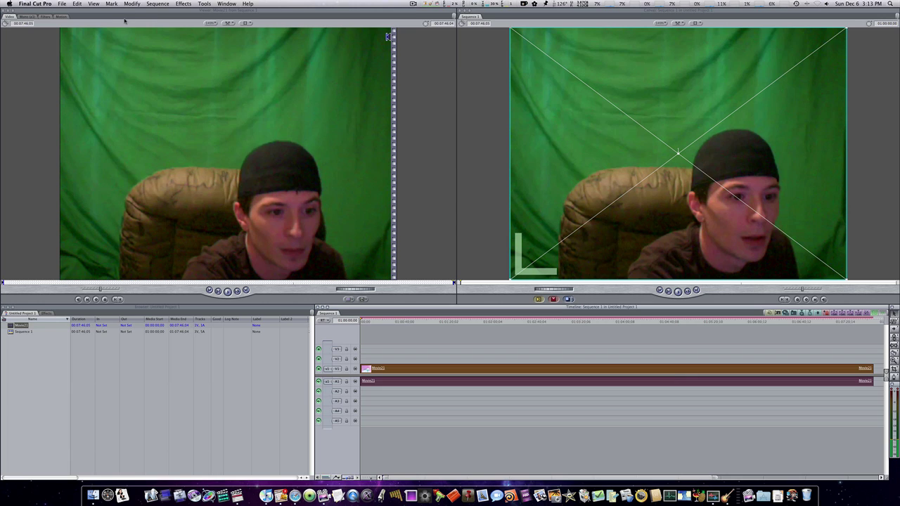
{"action": "left_click", "coordinate": [184, 4]}
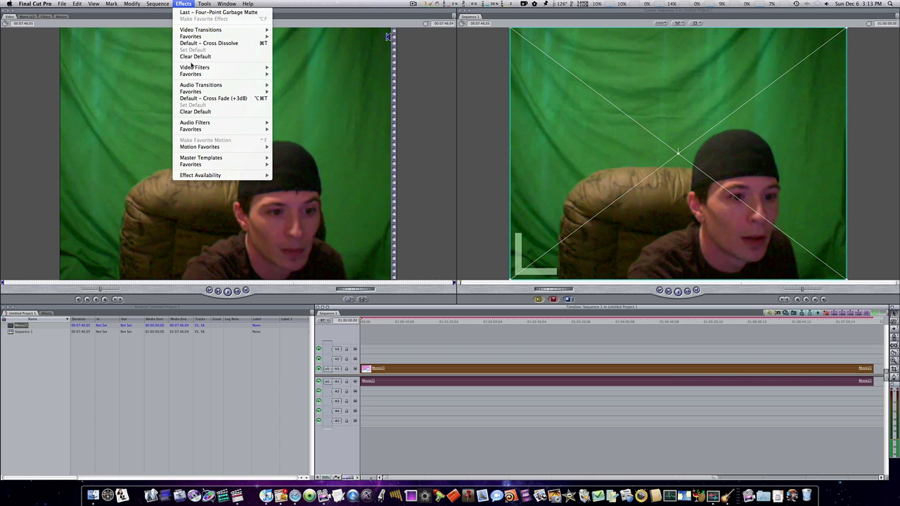
{"action": "mouse_move", "coordinate": [193, 67]}
{"action": "mouse_move", "coordinate": [281, 101]}
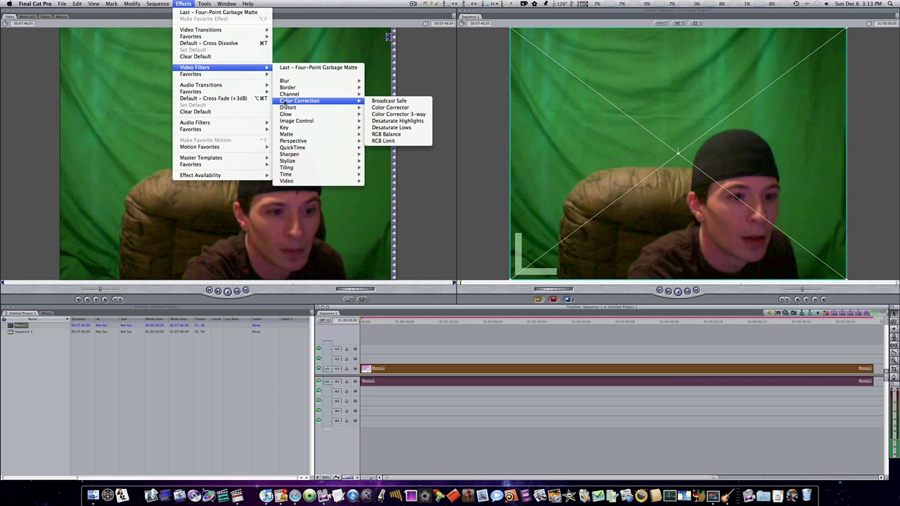
{"action": "left_click", "coordinate": [405, 115]}
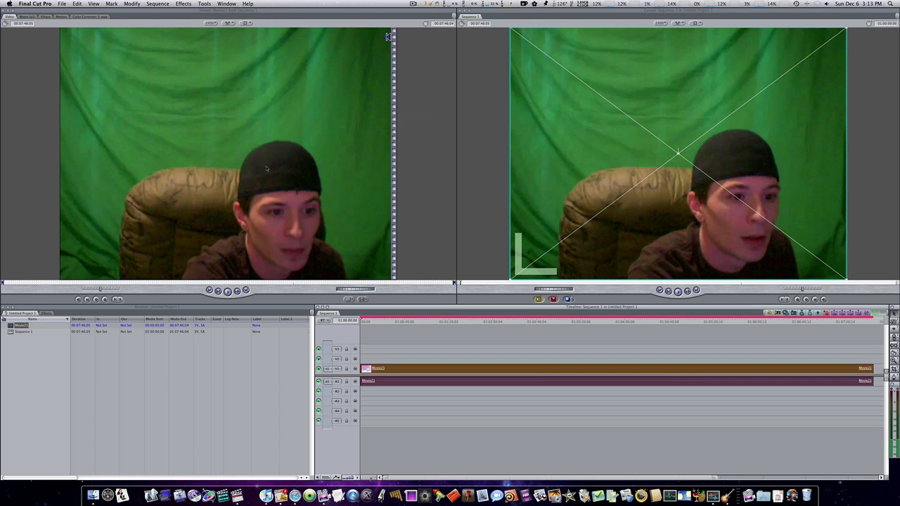
{"action": "key", "text": "Home"}
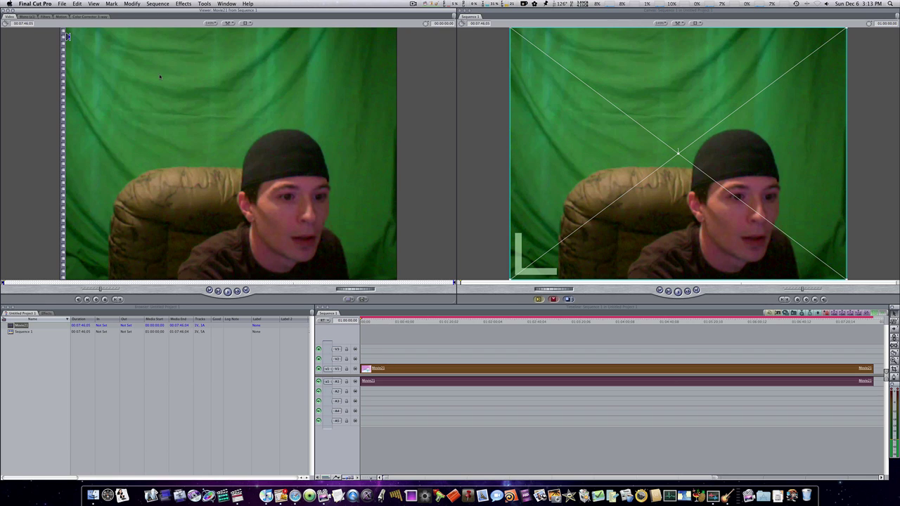
In the Color Corrector 3-way's Limit Effect controls, sample the skin tone from the lower part of the man's face
{"action": "left_click", "coordinate": [83, 16]}
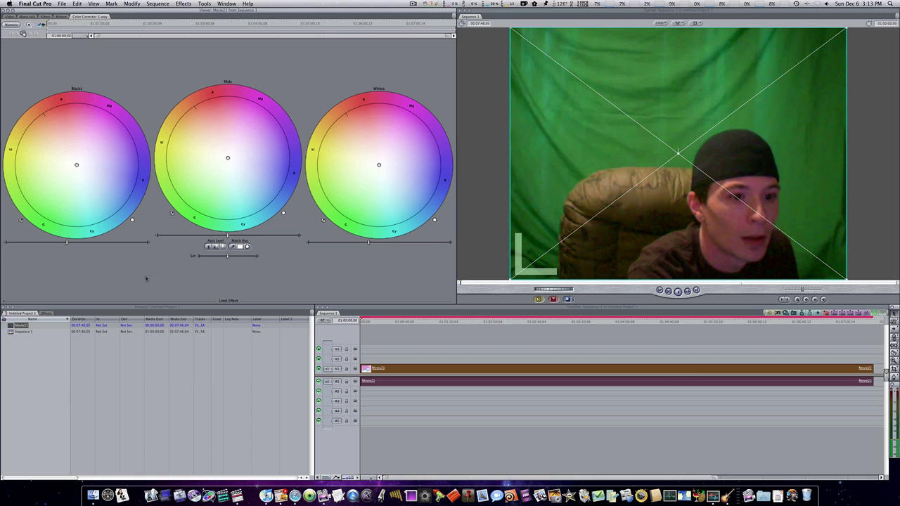
{"action": "left_click", "coordinate": [4, 301]}
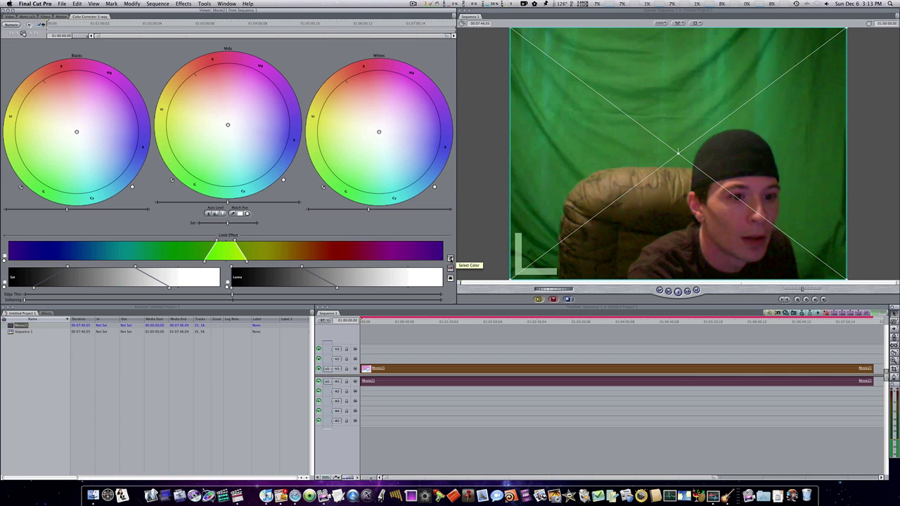
{"action": "left_click", "coordinate": [449, 258]}
{"action": "left_click", "coordinate": [723, 237]}
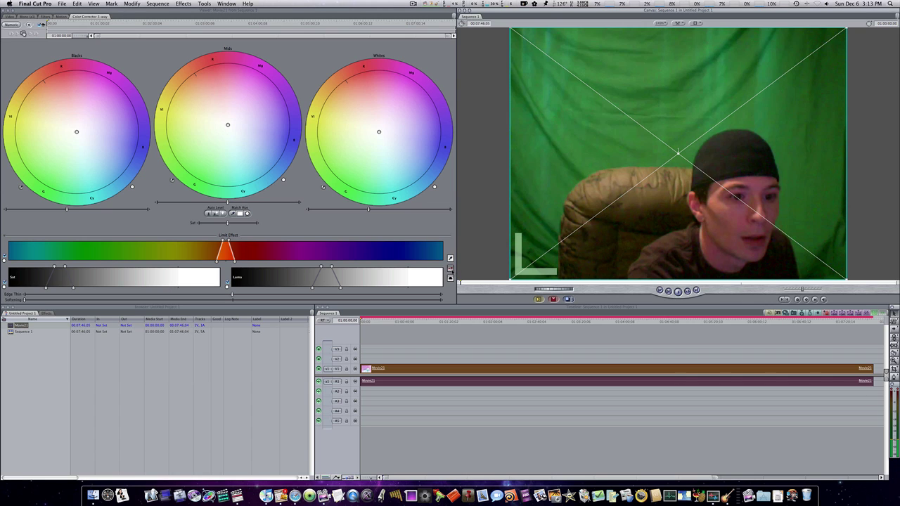
Using the matte view, widen the hue, saturation and luma limits to cover the face, and soften the selection edges slightly
{"action": "left_click", "coordinate": [452, 270]}
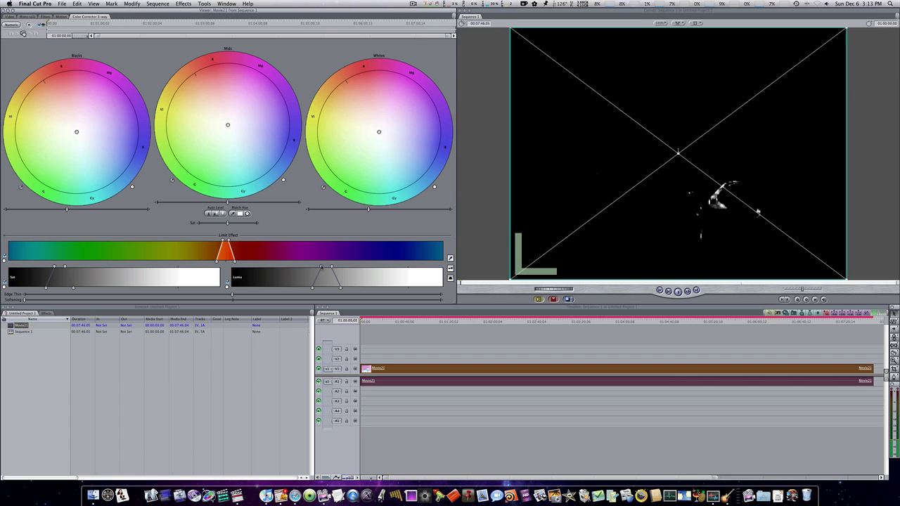
{"action": "left_click_drag", "start_coordinate": [321, 267], "coordinate": [282, 267]}
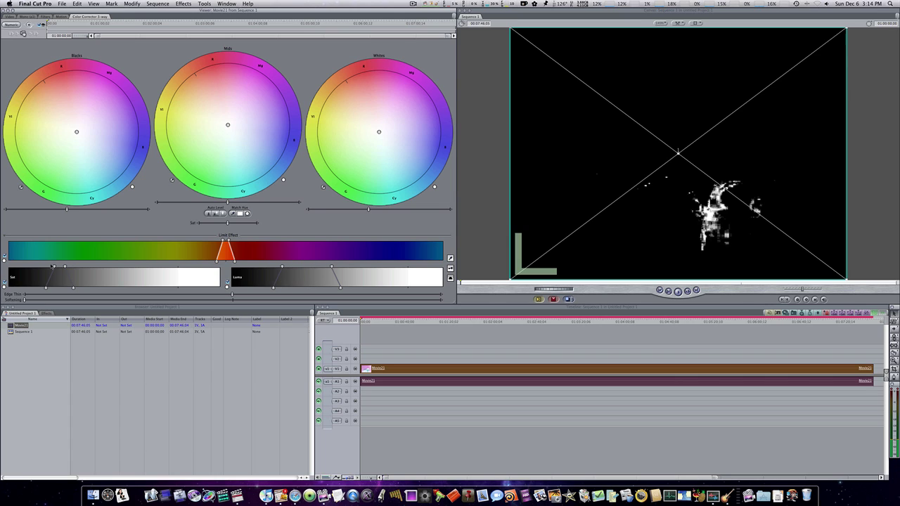
{"action": "left_click_drag", "start_coordinate": [52, 266], "coordinate": [24, 267]}
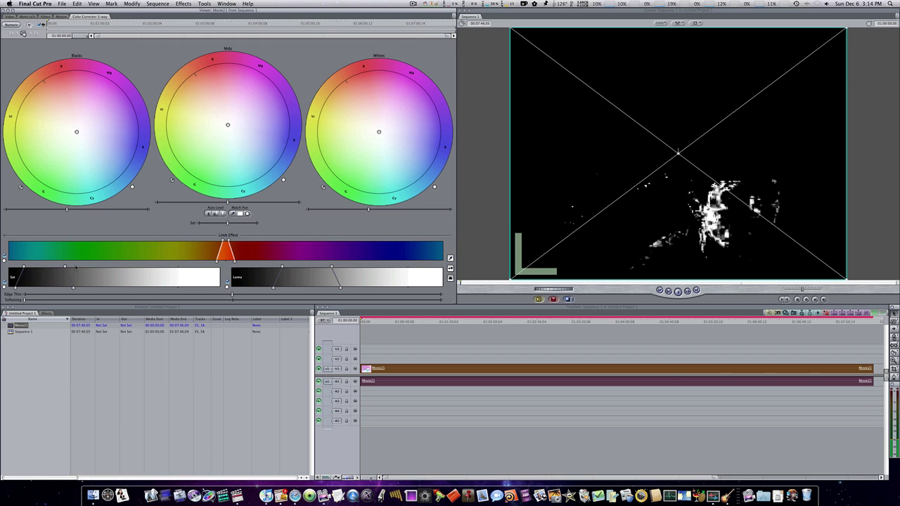
{"action": "left_click_drag", "start_coordinate": [223, 243], "coordinate": [202, 241]}
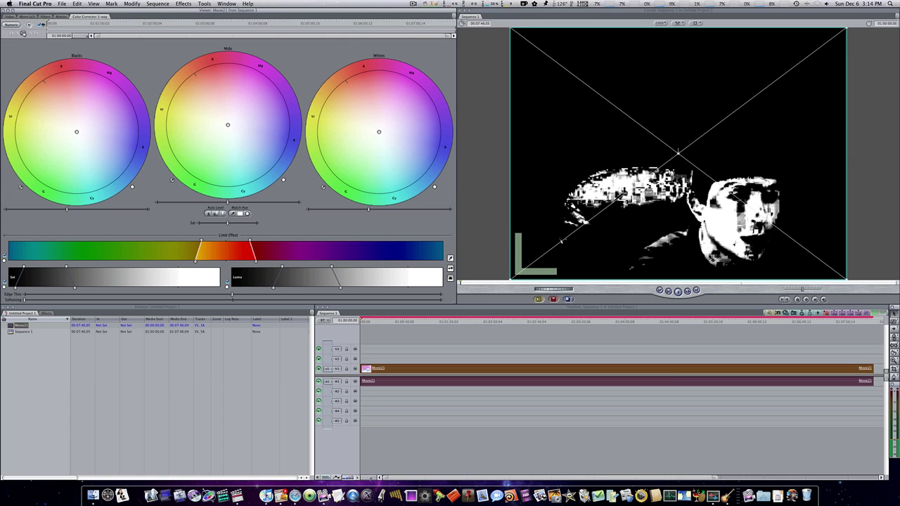
{"action": "left_click_drag", "start_coordinate": [66, 267], "coordinate": [78, 267]}
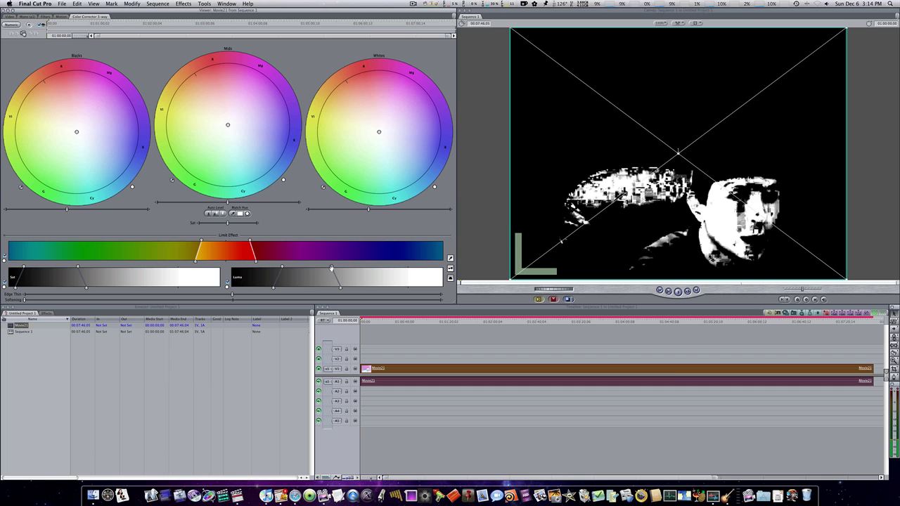
{"action": "left_click_drag", "start_coordinate": [331, 268], "coordinate": [347, 267]}
{"action": "left_click_drag", "start_coordinate": [24, 267], "coordinate": [22, 267]}
{"action": "left_click_drag", "start_coordinate": [255, 262], "coordinate": [253, 242]}
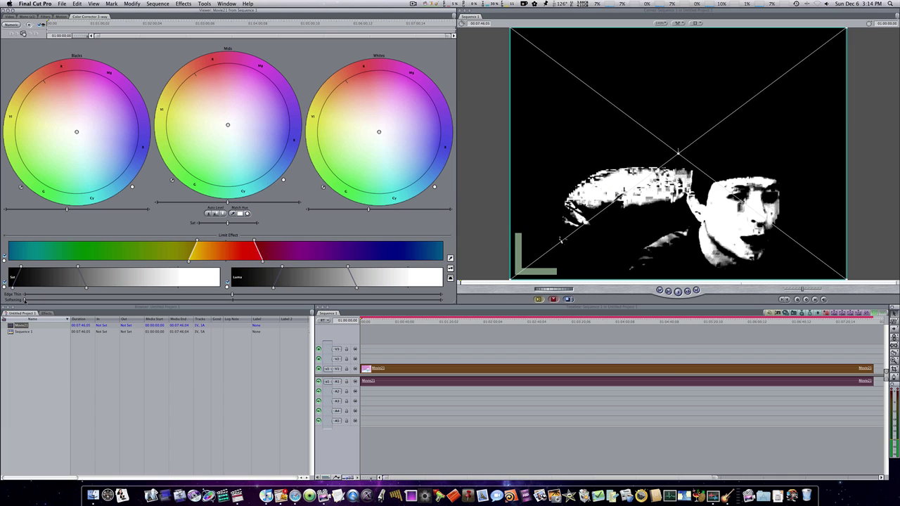
{"action": "left_click_drag", "start_coordinate": [25, 300], "coordinate": [49, 300]}
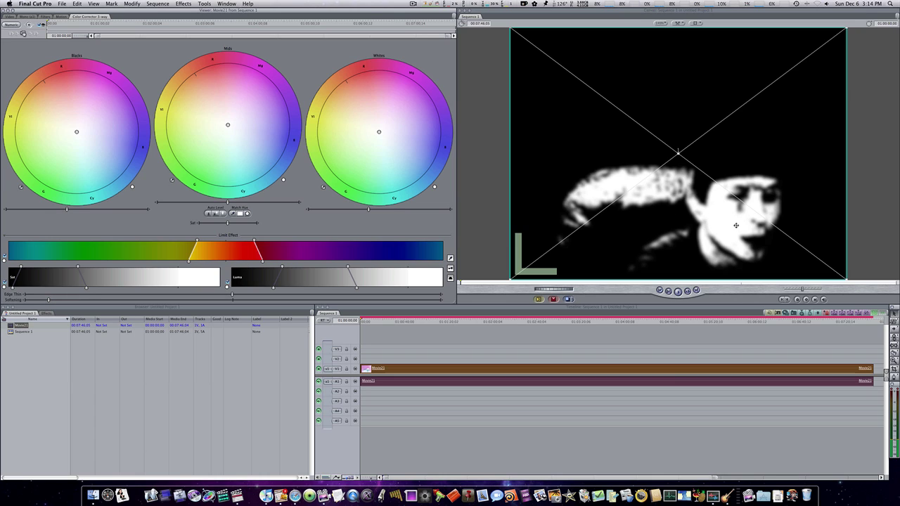
{"action": "left_click", "coordinate": [450, 269]}
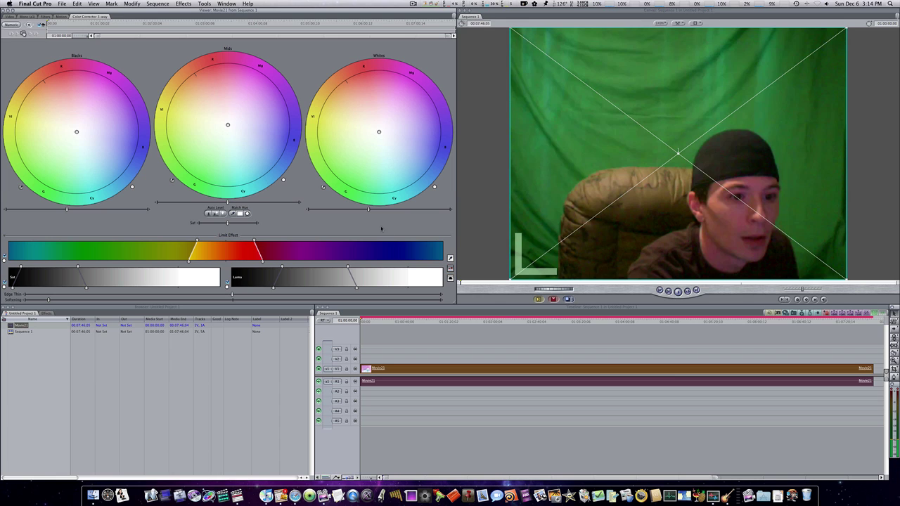
Raise the whites level moderately for the selected skin tones and widen the hue limit a little further
{"action": "left_click_drag", "start_coordinate": [368, 209], "coordinate": [374, 213]}
{"action": "left_click_drag", "start_coordinate": [379, 212], "coordinate": [392, 213]}
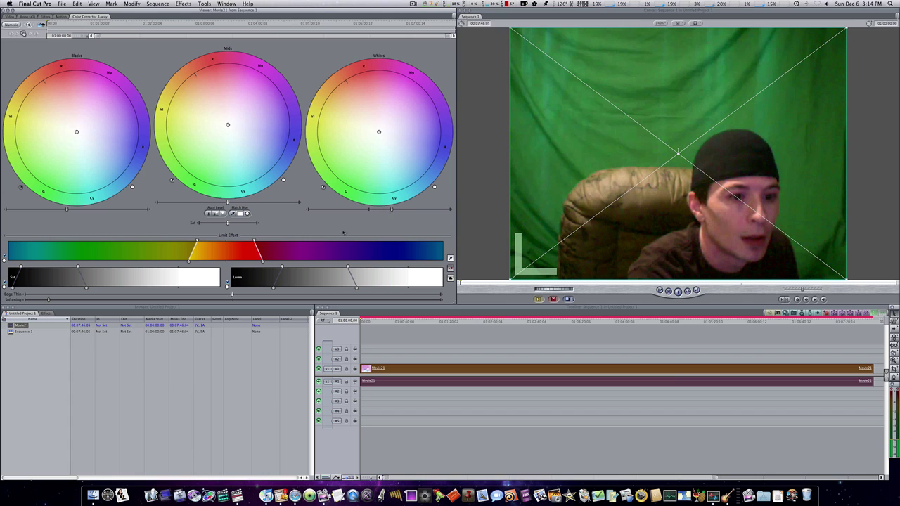
{"action": "left_click_drag", "start_coordinate": [254, 241], "coordinate": [255, 240]}
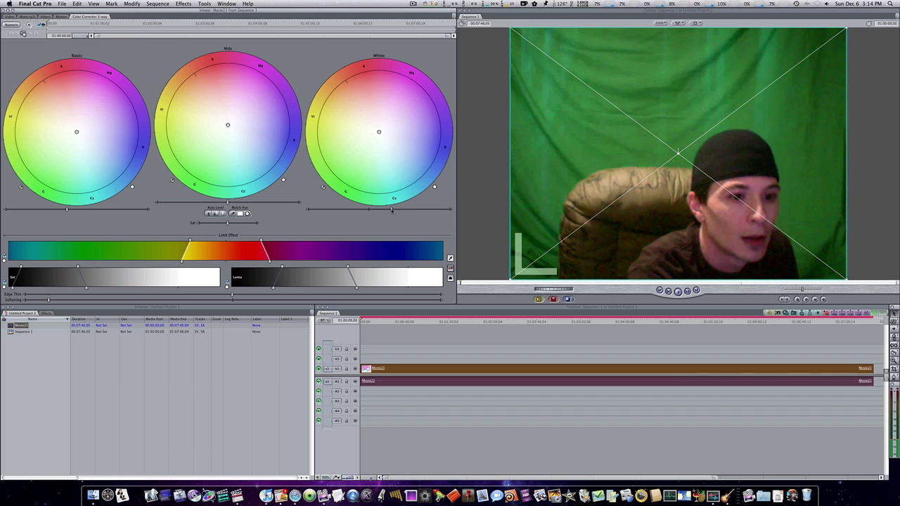
{"action": "mouse_move", "coordinate": [392, 209]}
{"action": "left_mouse_down"}
{"action": "mouse_move", "coordinate": [369, 211]}
{"action": "mouse_move", "coordinate": [389, 212]}
{"action": "left_mouse_up"}
Add a Four-Point Garbage Matte filter to the clip and display its parameters
{"action": "left_click", "coordinate": [186, 4]}
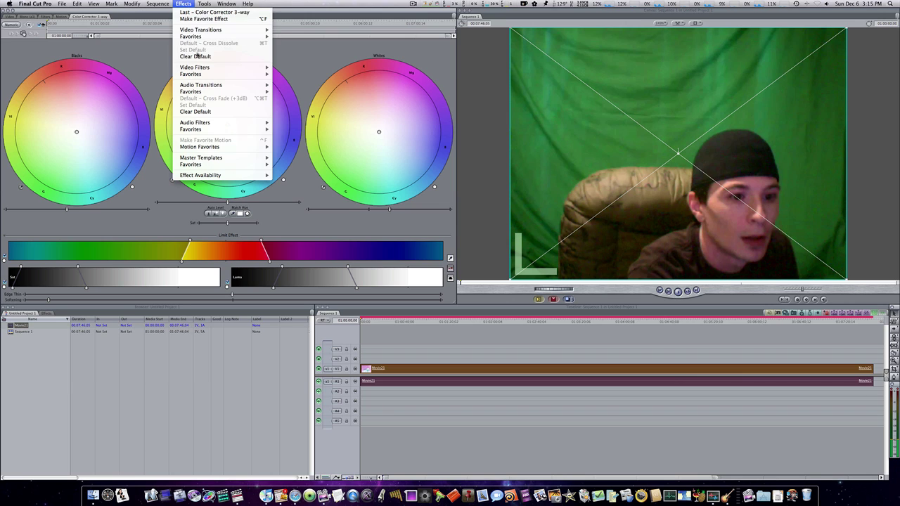
{"action": "mouse_move", "coordinate": [199, 68]}
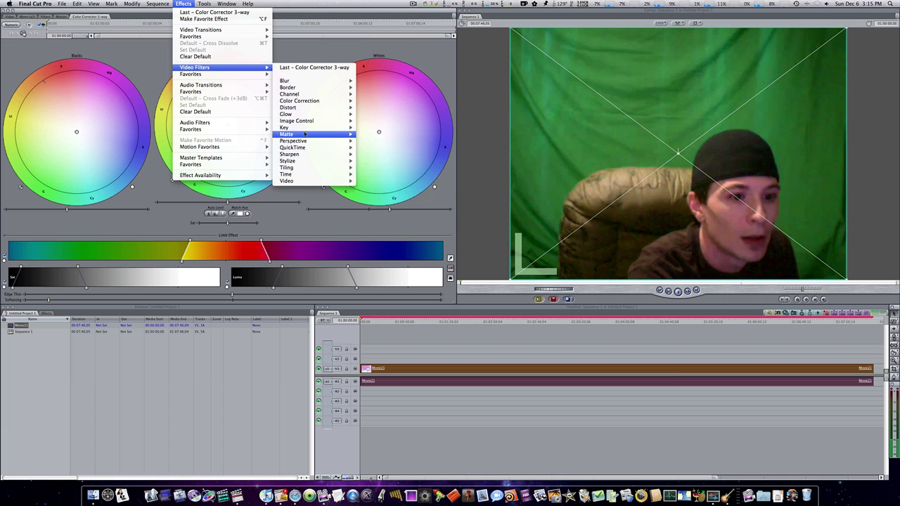
{"action": "mouse_move", "coordinate": [304, 134]}
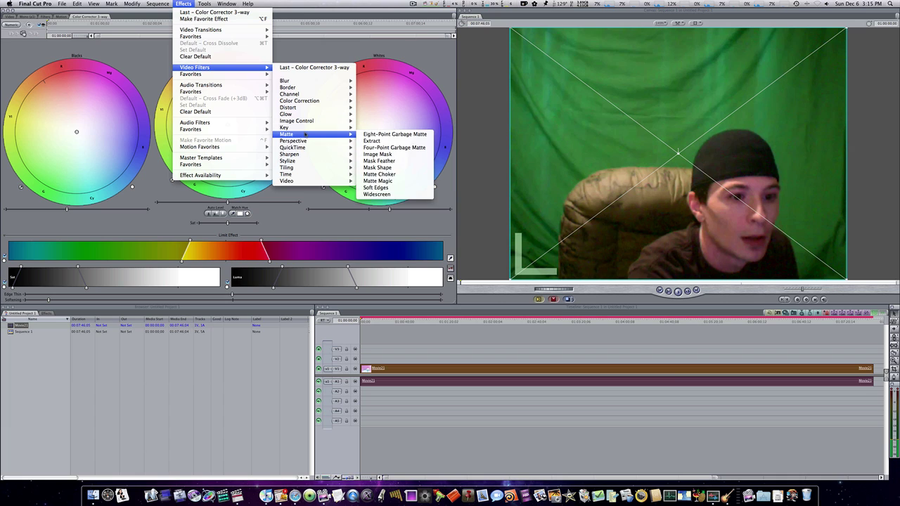
{"action": "left_click", "coordinate": [380, 148]}
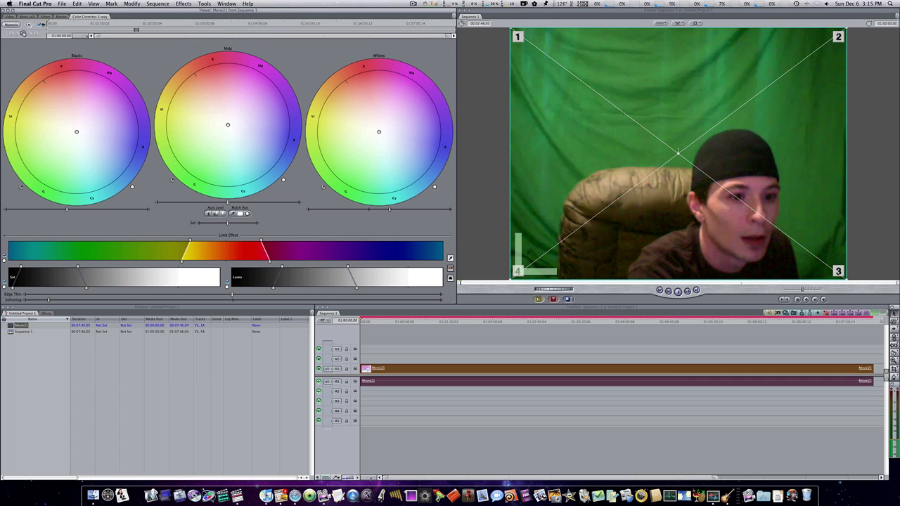
{"action": "left_click", "coordinate": [49, 17]}
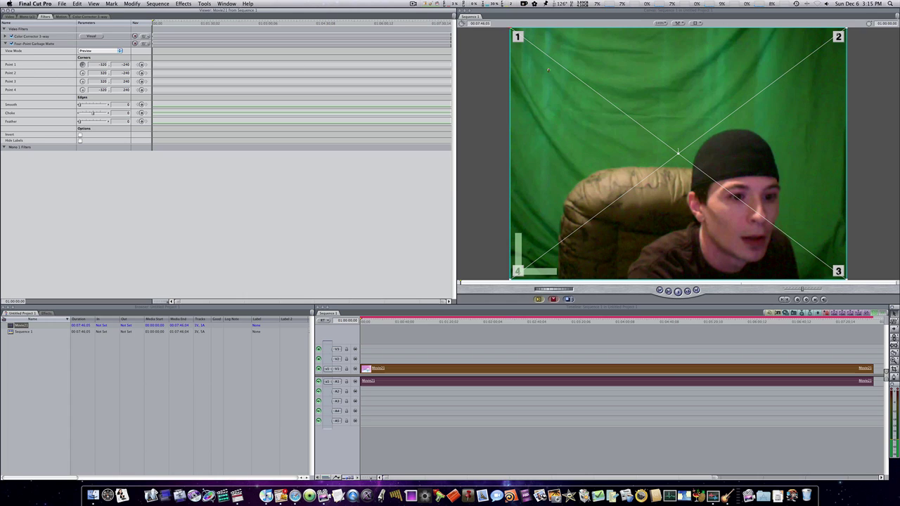
Place the garbage matte's four points around the upper part of the chair back and set the feather to 29
{"action": "left_click_drag", "start_coordinate": [519, 37], "coordinate": [585, 174]}
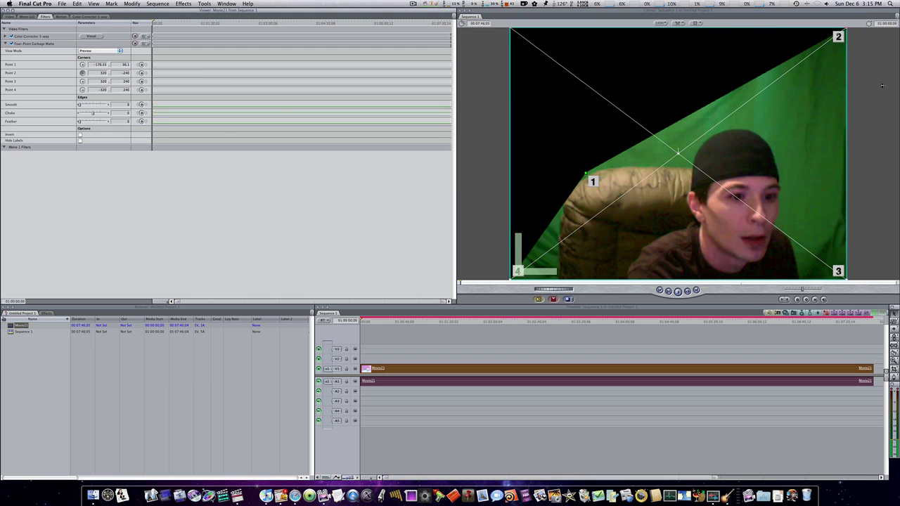
{"action": "left_click_drag", "start_coordinate": [831, 67], "coordinate": [678, 171]}
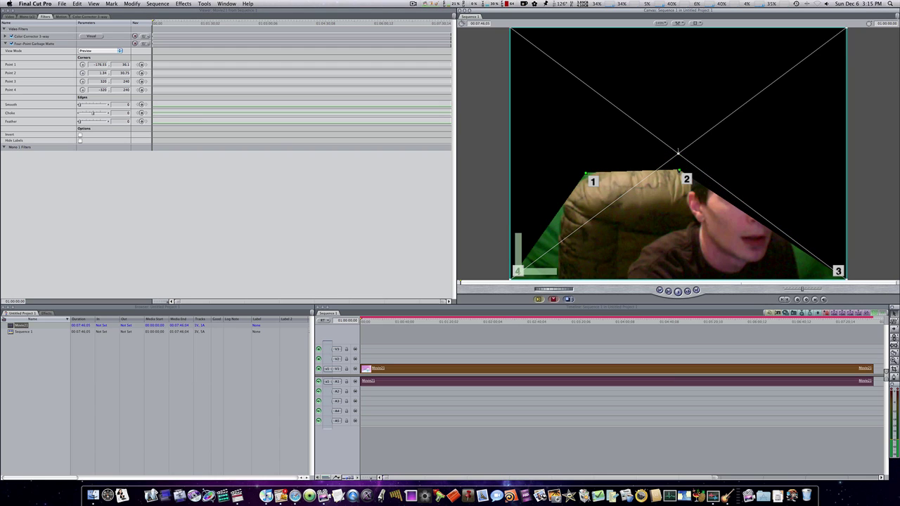
{"action": "left_click", "coordinate": [82, 82]}
{"action": "left_click_drag", "start_coordinate": [838, 271], "coordinate": [693, 211]}
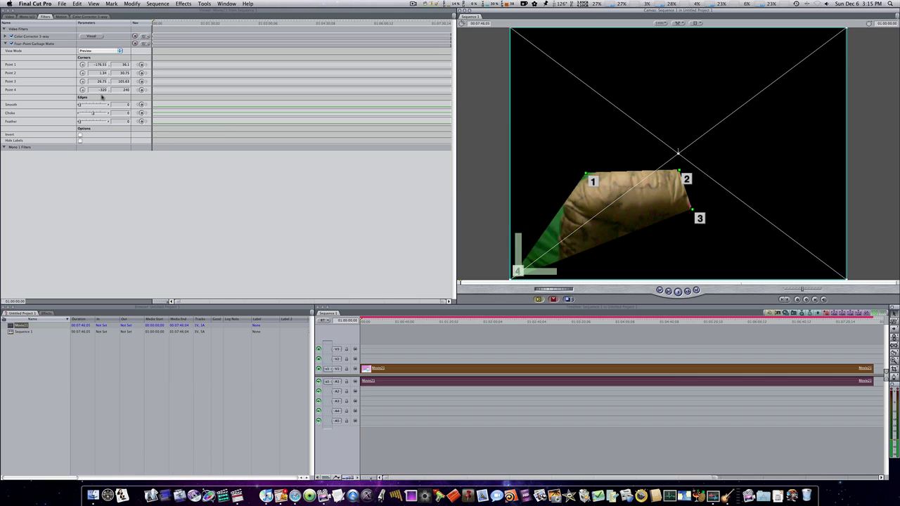
{"action": "left_click", "coordinate": [83, 90]}
{"action": "left_click_drag", "start_coordinate": [517, 270], "coordinate": [575, 218]}
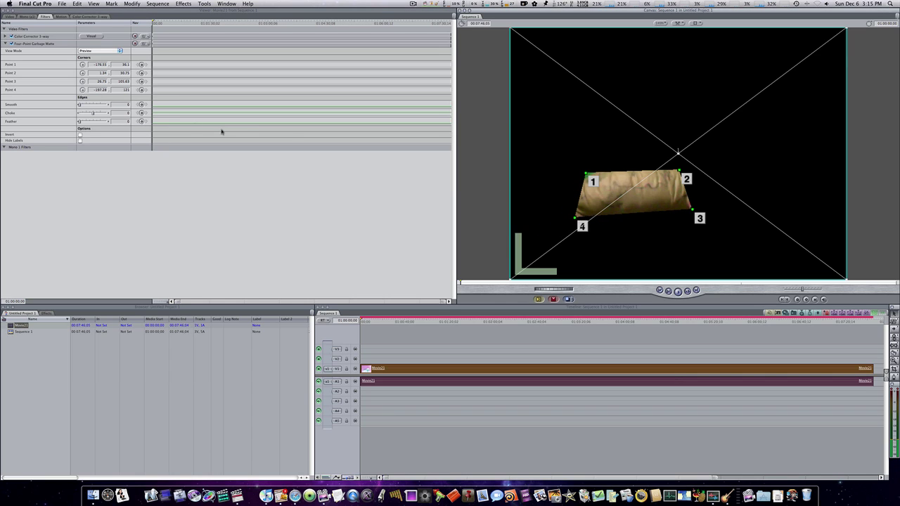
{"action": "left_click", "coordinate": [83, 122]}
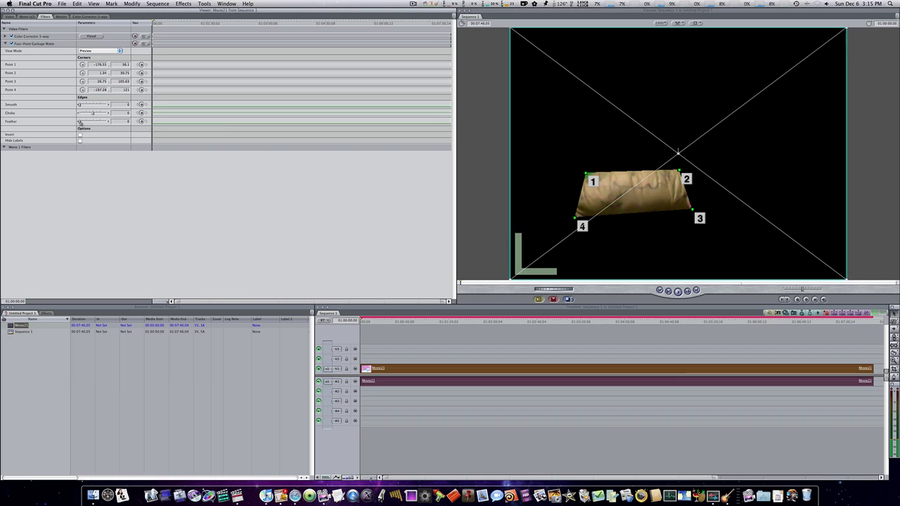
{"action": "left_click_drag", "start_coordinate": [83, 123], "coordinate": [88, 122]}
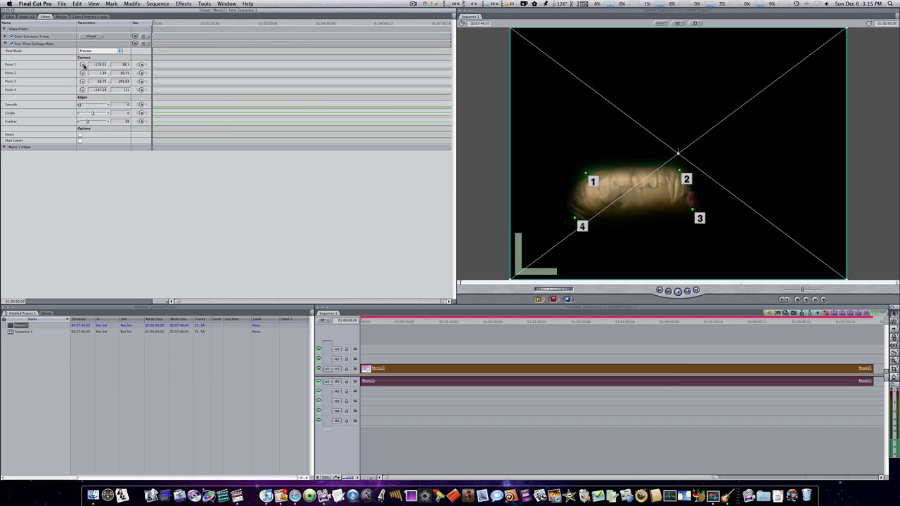
Pull matte points 1 and 3 slightly inward on the chair back and invert the garbage matte
{"action": "left_click", "coordinate": [84, 65]}
{"action": "left_click_drag", "start_coordinate": [586, 174], "coordinate": [595, 182]}
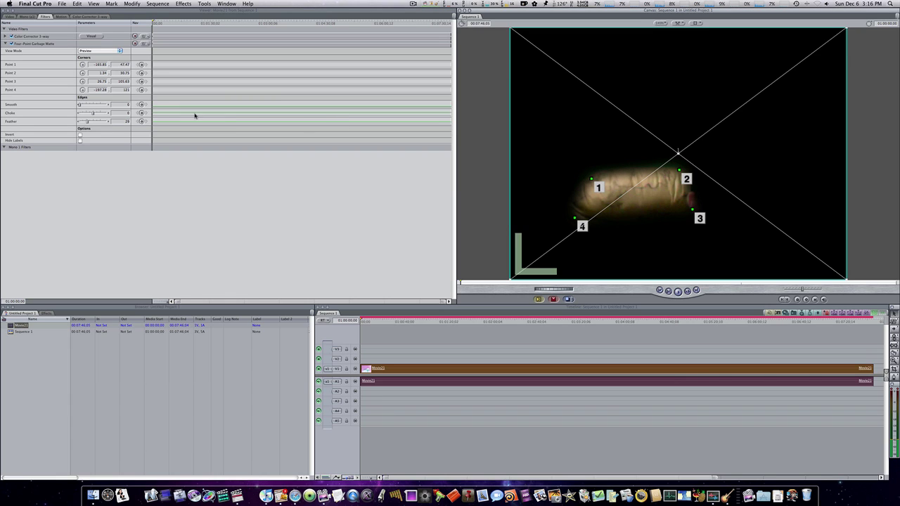
{"action": "left_click", "coordinate": [82, 82]}
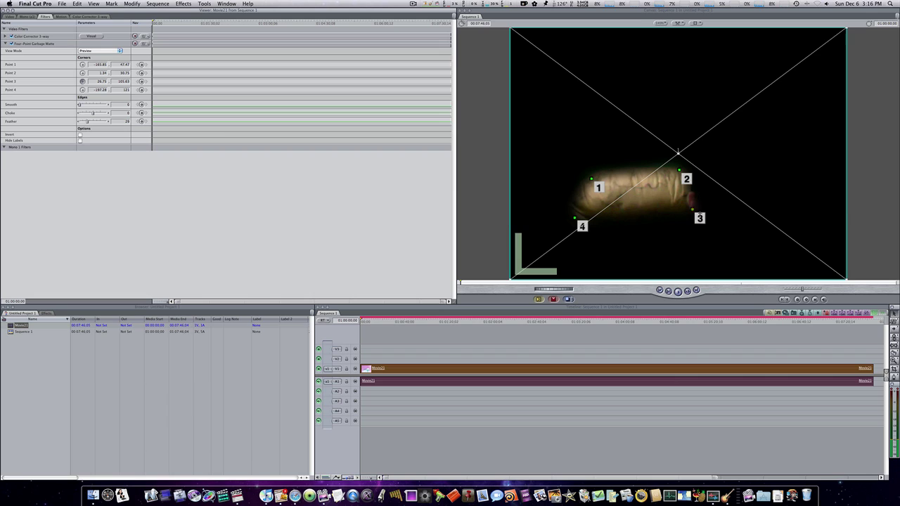
{"action": "left_click_drag", "start_coordinate": [693, 211], "coordinate": [684, 211]}
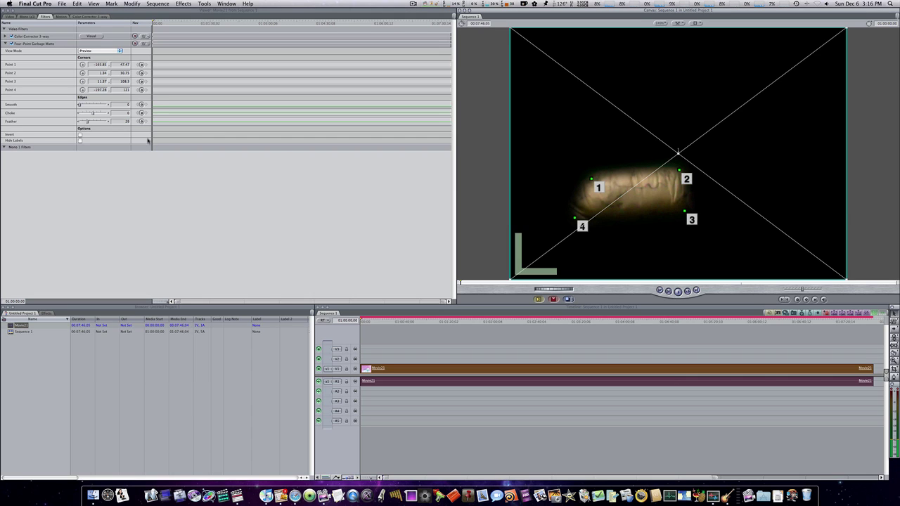
{"action": "left_click", "coordinate": [80, 135]}
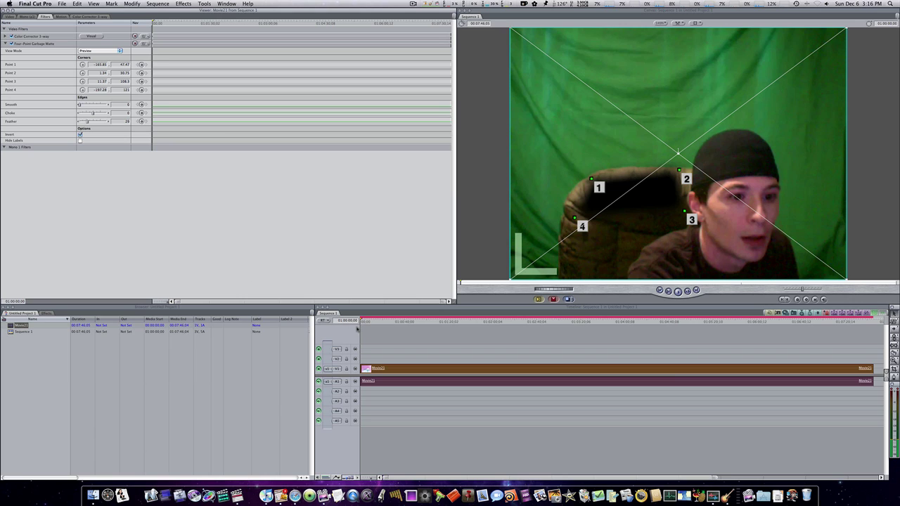
Move the matted clip from V1 up to V2, with its audio on A3
{"action": "left_click_drag", "start_coordinate": [370, 369], "coordinate": [366, 360]}
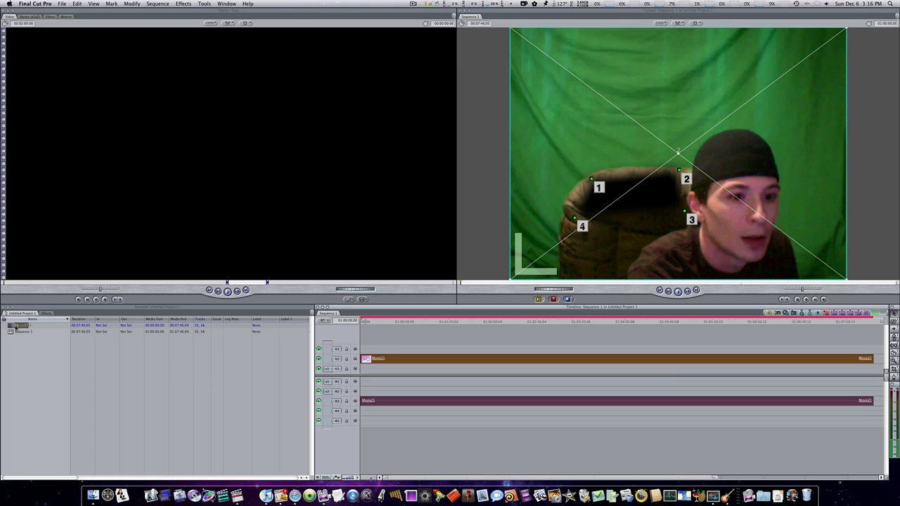
Place another copy of the source clip on V1 beneath the matted clip, with its audio on A1, and open it for viewing
{"action": "left_click_drag", "start_coordinate": [364, 378], "coordinate": [364, 377]}
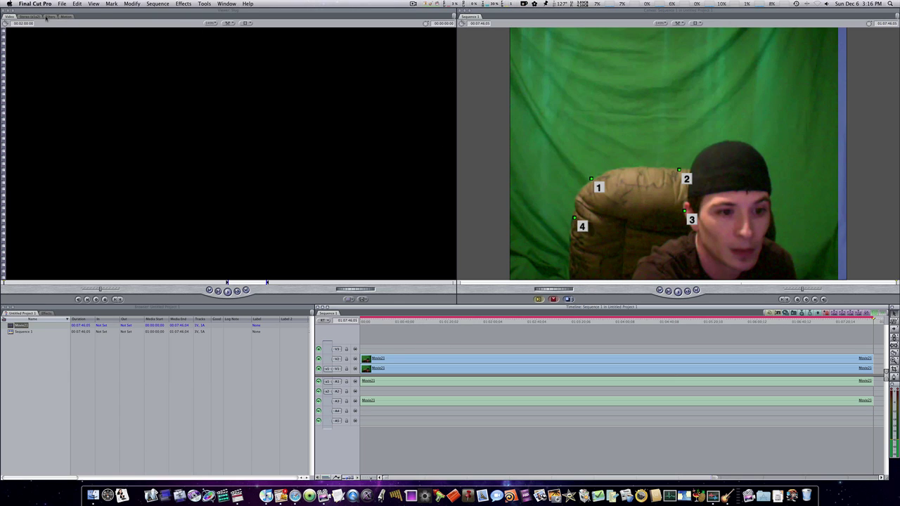
{"action": "double_click", "coordinate": [379, 368]}
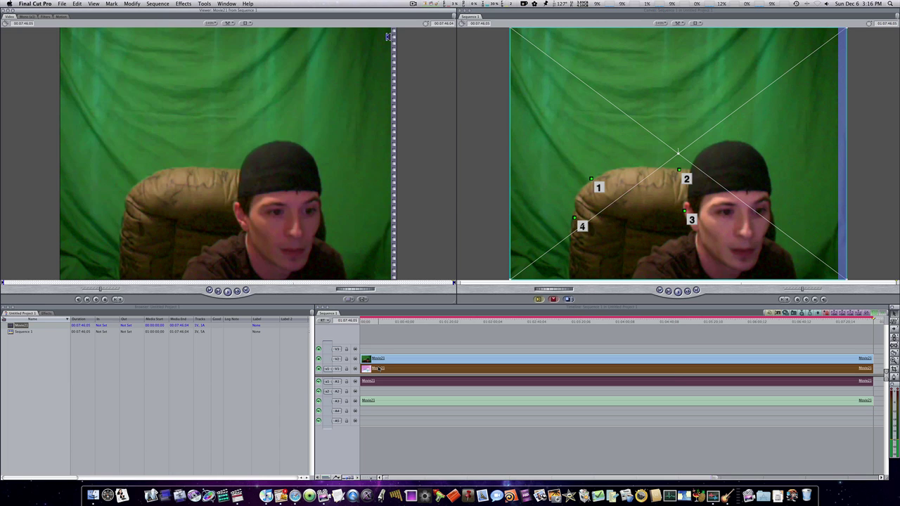
Open the V2 clip's filters and set the Four-Point Garbage Matte's view mode to Wireframe
{"action": "double_click", "coordinate": [378, 360]}
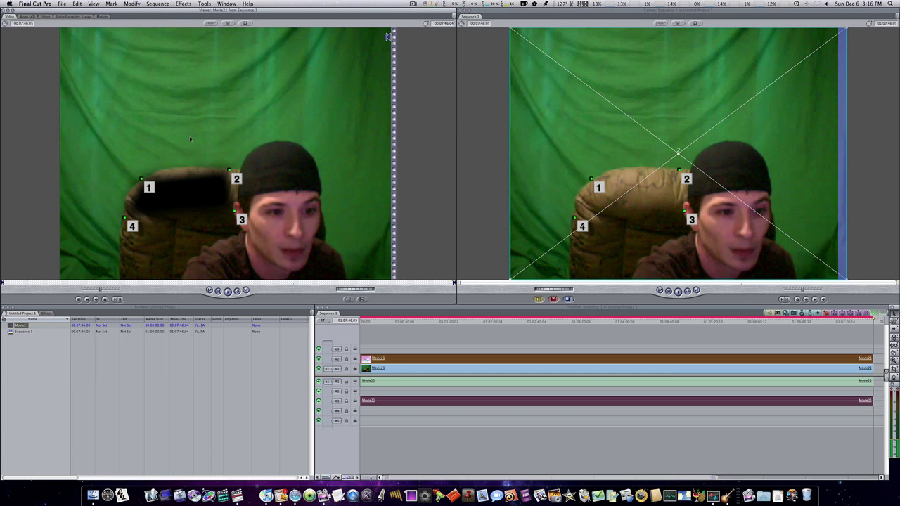
{"action": "left_click", "coordinate": [45, 17]}
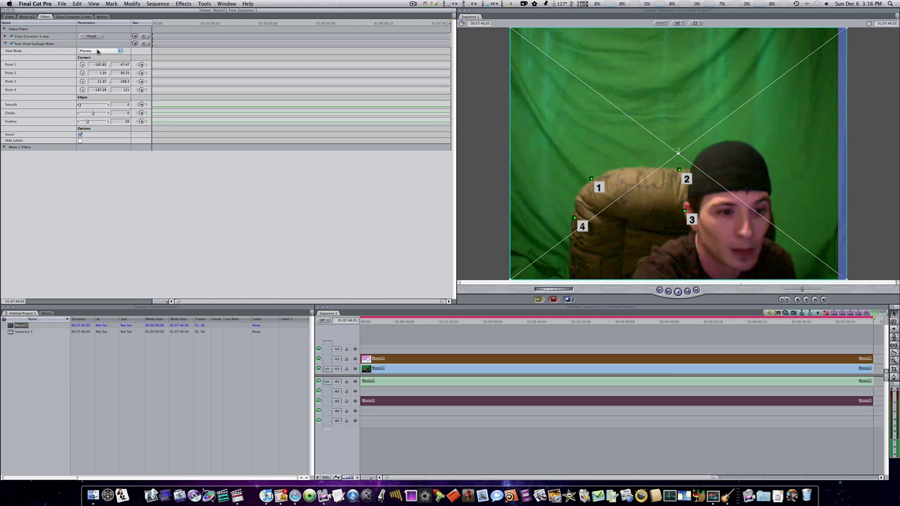
{"action": "left_click", "coordinate": [99, 52]}
{"action": "left_click", "coordinate": [92, 54]}
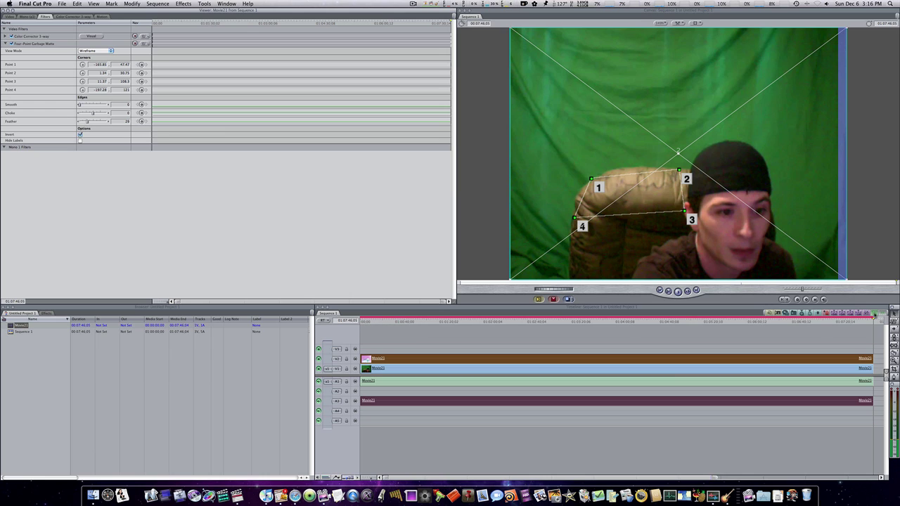
Add keyframes for the four garbage matte points at 01:07:07;20
{"action": "left_click", "coordinate": [831, 322]}
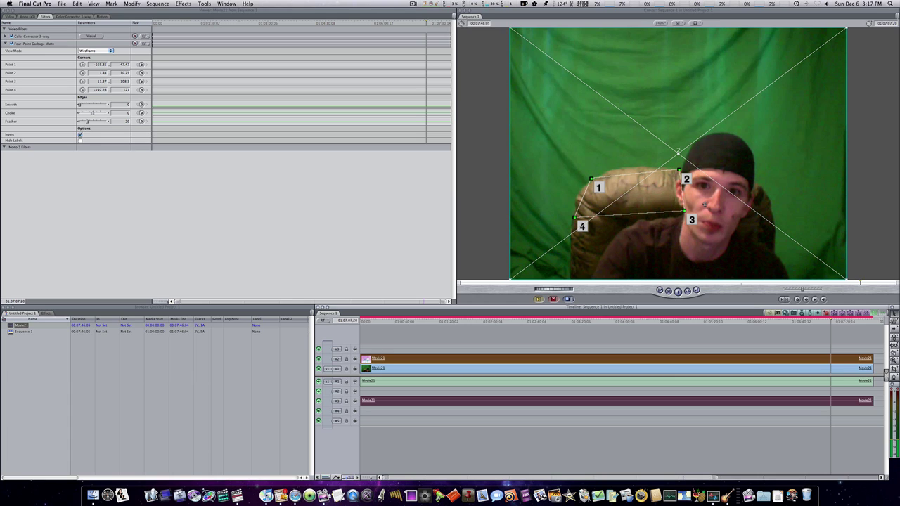
{"action": "left_click", "coordinate": [140, 64]}
{"action": "left_click", "coordinate": [141, 72]}
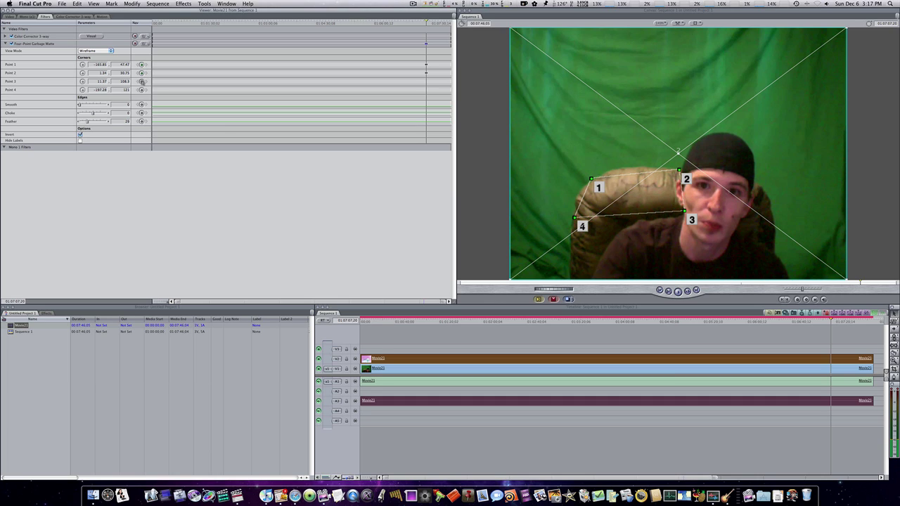
{"action": "left_click", "coordinate": [141, 81]}
At 01:07:07;20, pull matte point 2 to about -19, 35 and point 3 to about 1, 104, toward the chair
{"action": "left_click", "coordinate": [83, 82]}
{"action": "left_click", "coordinate": [83, 73]}
{"action": "left_click", "coordinate": [667, 172]}
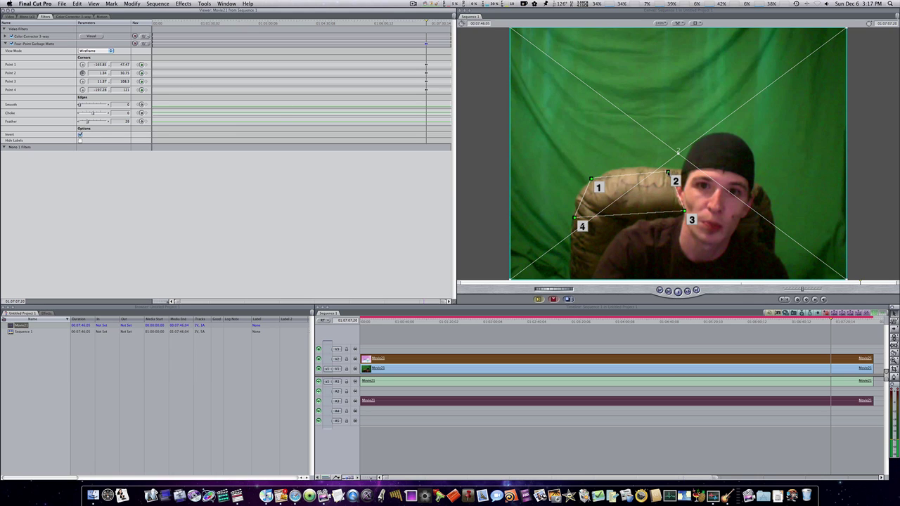
{"action": "left_click", "coordinate": [82, 82]}
{"action": "left_click", "coordinate": [677, 209]}
At 01:07:21;02, move matte point 2 to about -44, 37 and point 3 to about -39, 104, clear of the man's face
{"action": "left_click", "coordinate": [845, 322]}
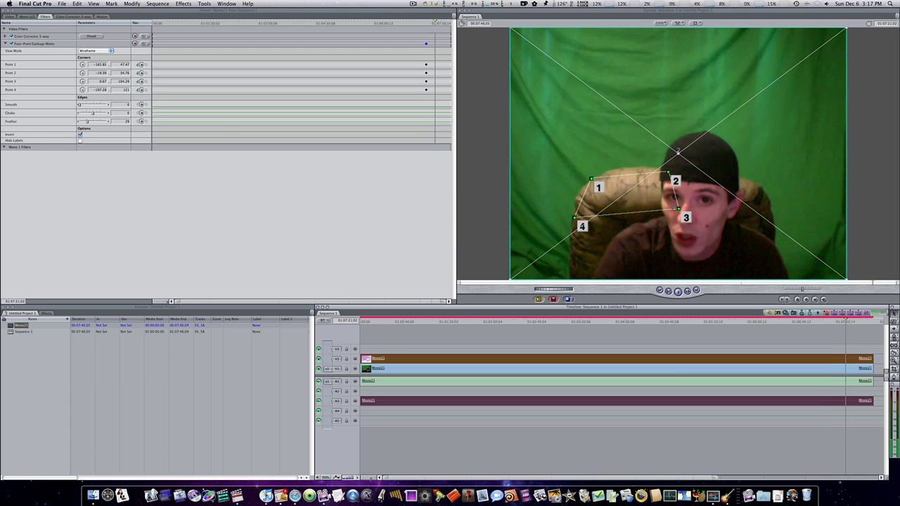
{"action": "left_click", "coordinate": [83, 73]}
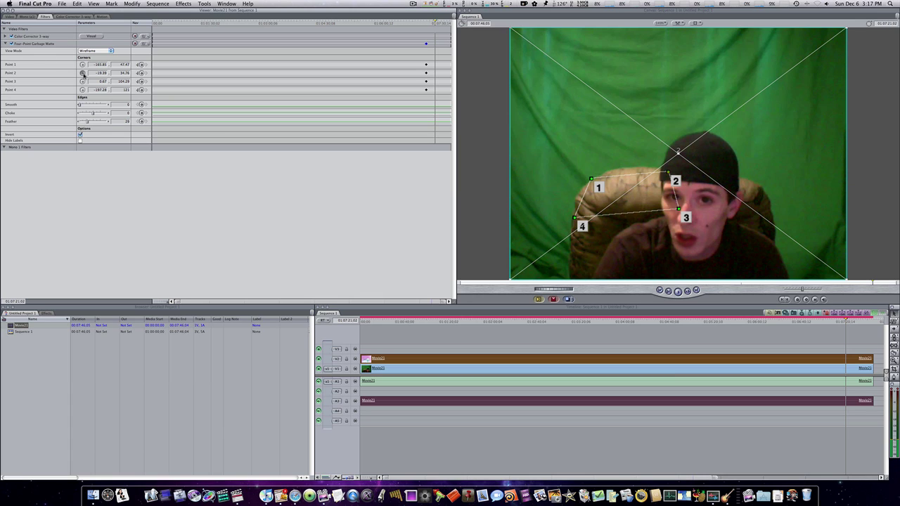
{"action": "left_click_drag", "start_coordinate": [668, 173], "coordinate": [654, 172]}
{"action": "left_click", "coordinate": [82, 81]}
{"action": "left_click_drag", "start_coordinate": [677, 209], "coordinate": [657, 209]}
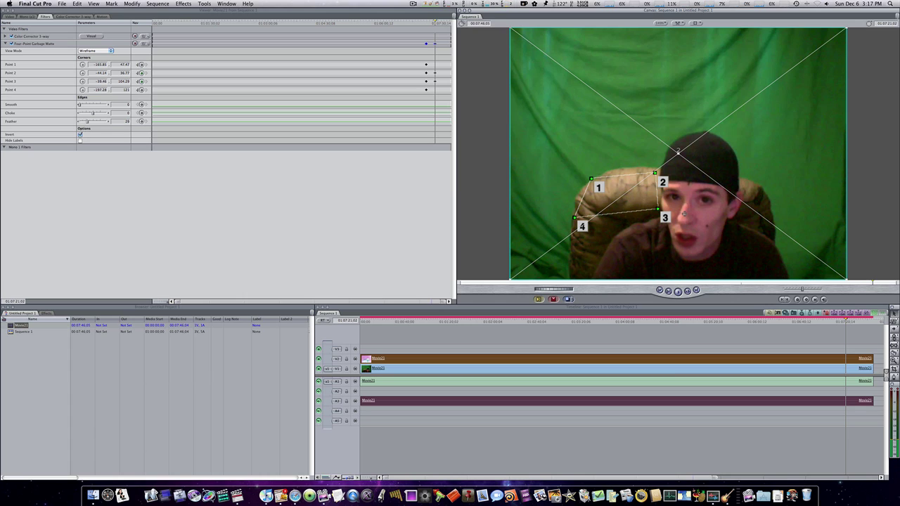
At 01:07:27;23, move matte point 2 to about -22, 37, beside the man's cap
{"action": "left_click", "coordinate": [853, 322]}
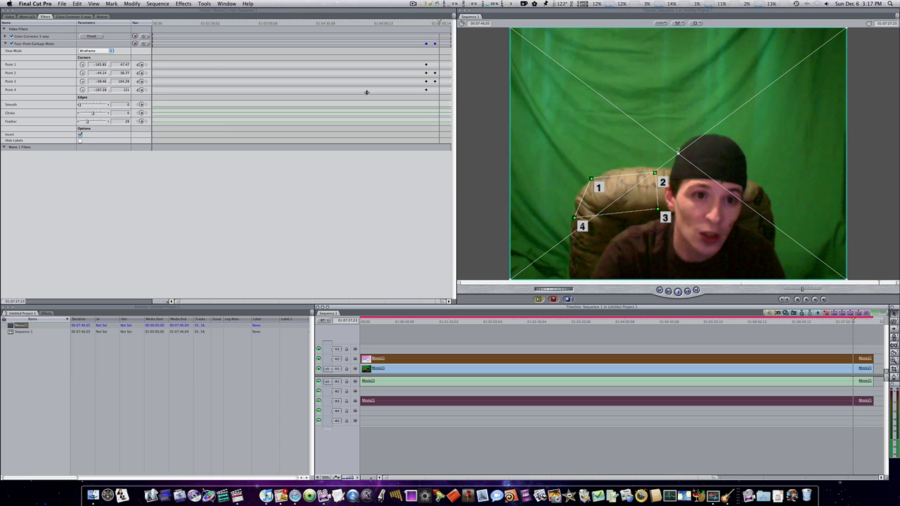
{"action": "left_click", "coordinate": [82, 72]}
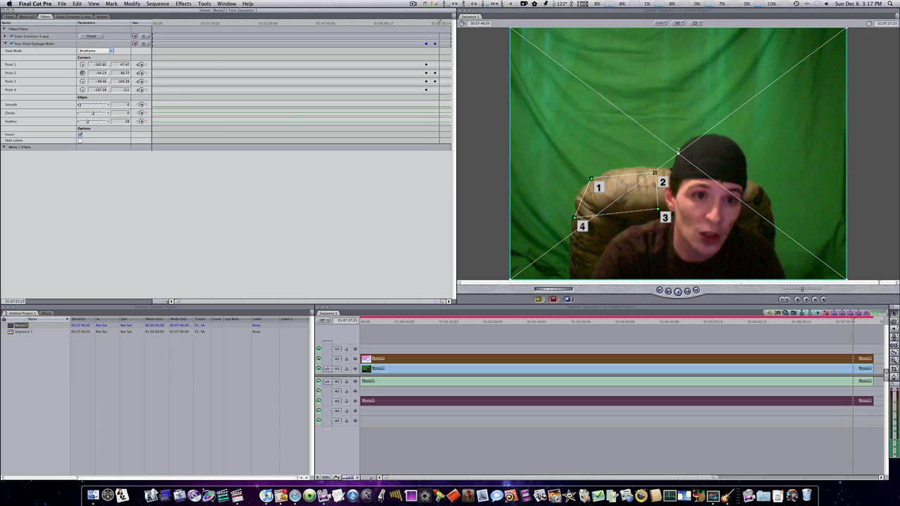
{"action": "left_click_drag", "start_coordinate": [654, 173], "coordinate": [666, 173]}
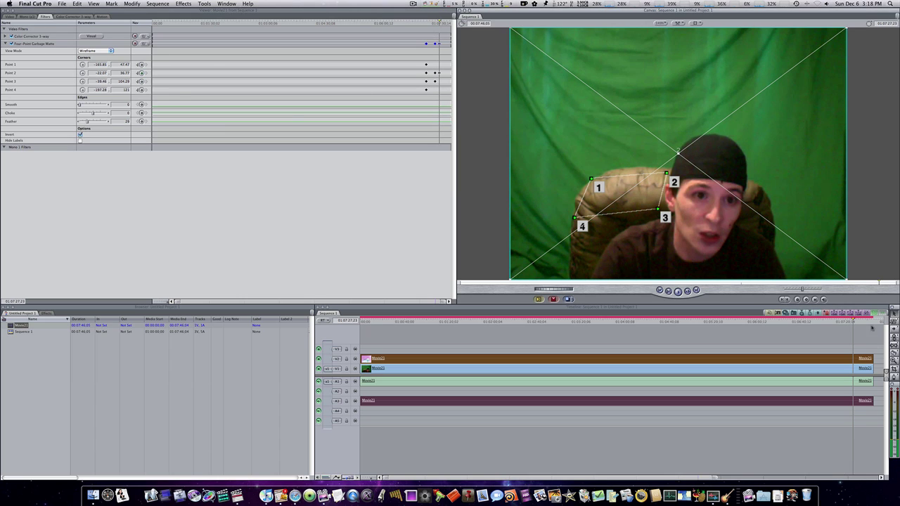
At 01:07:34;24, move matte point 2 to about -8, 38 and point 3 to about -3, 104, along the man's head
{"action": "left_click", "coordinate": [861, 321]}
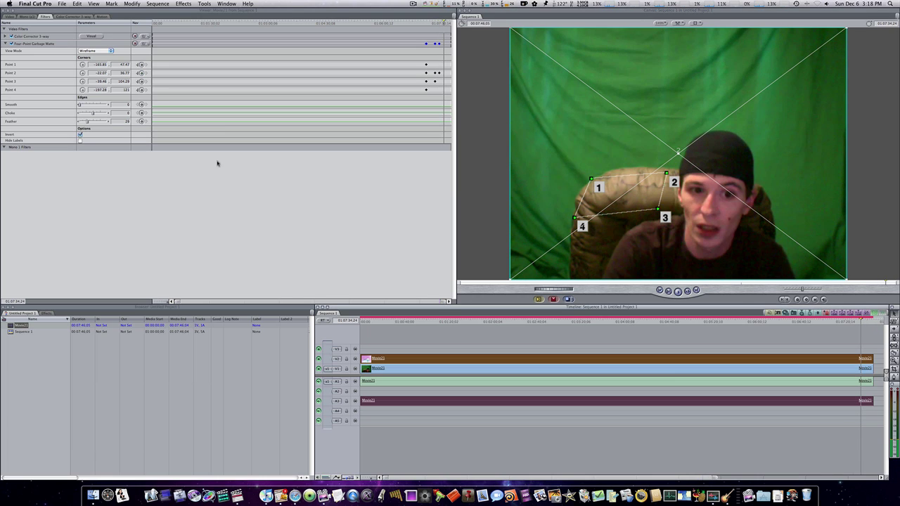
{"action": "left_click", "coordinate": [83, 73]}
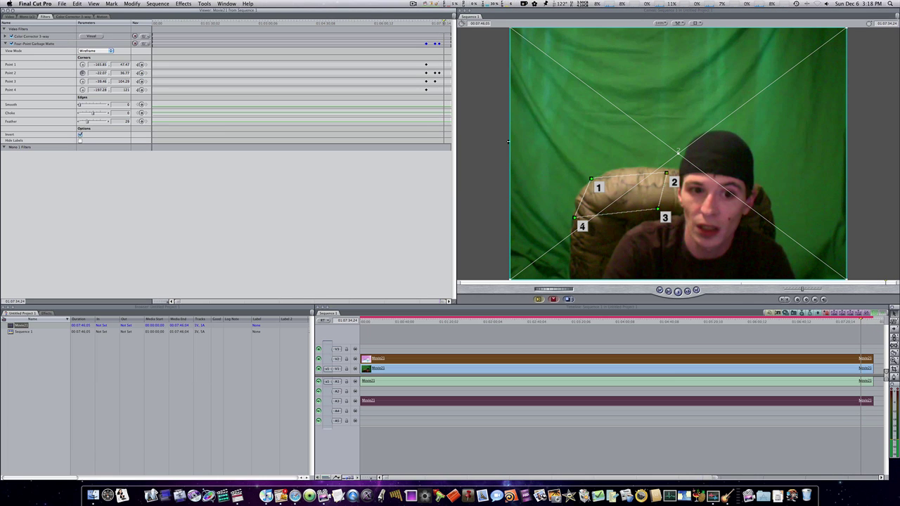
{"action": "left_click_drag", "start_coordinate": [666, 173], "coordinate": [673, 173]}
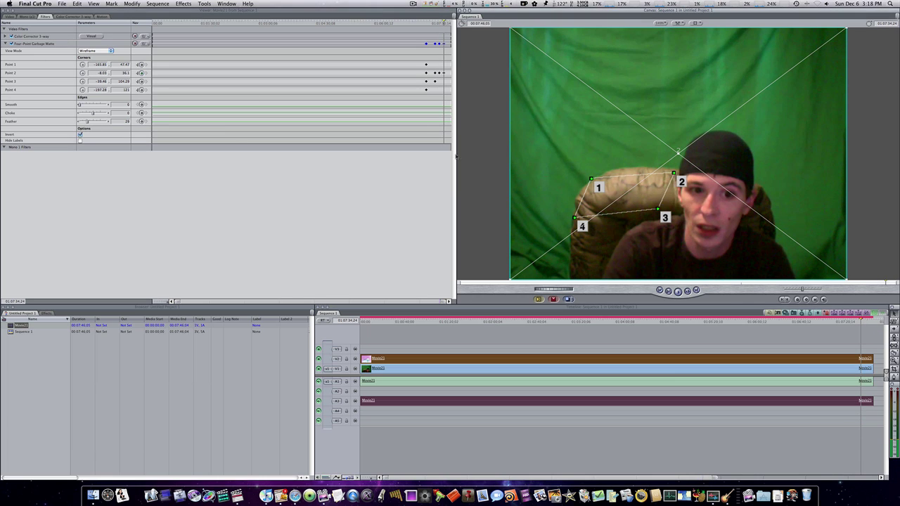
{"action": "left_click", "coordinate": [83, 82]}
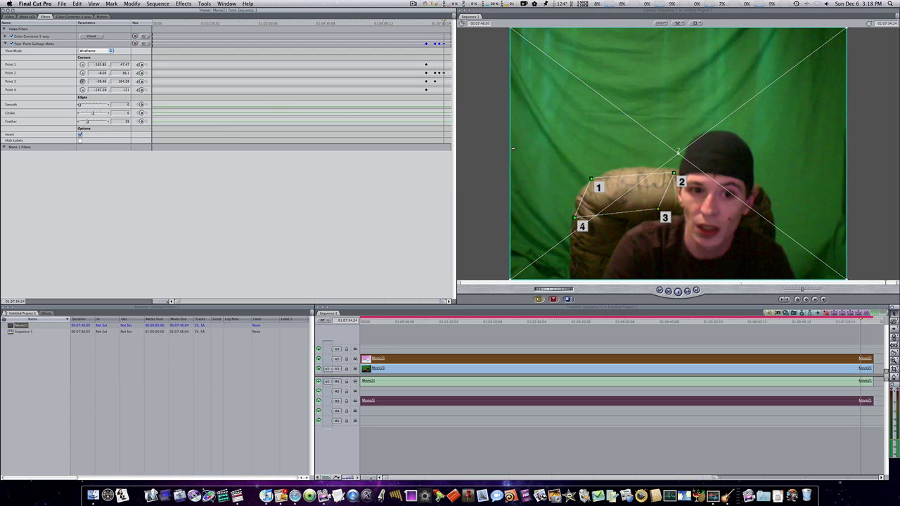
{"action": "left_click_drag", "start_coordinate": [658, 208], "coordinate": [677, 210]}
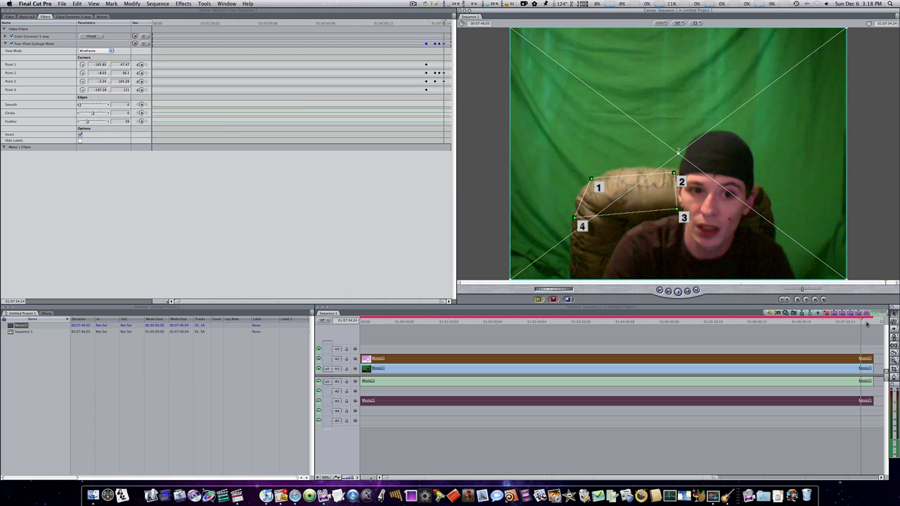
At 01:07:40;18, move matte point 2 to about 19, 39, at the edge of the man's cap
{"action": "left_click", "coordinate": [867, 323]}
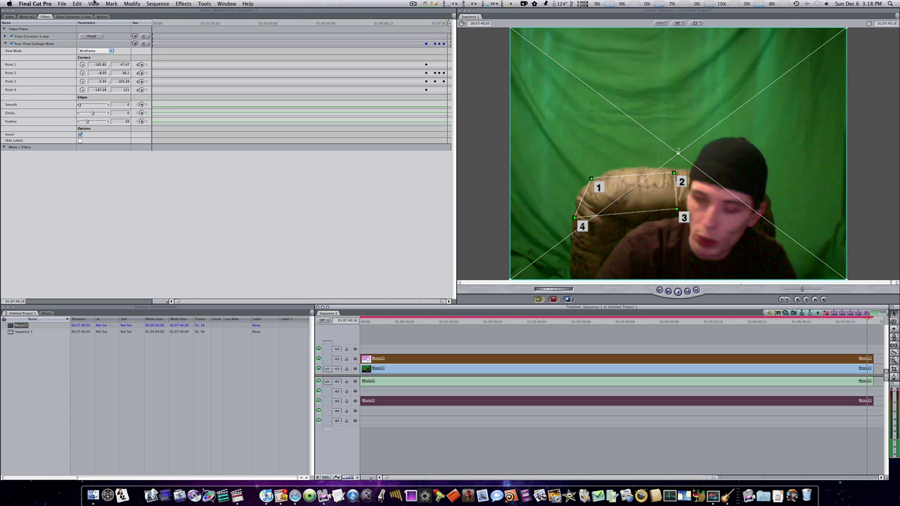
{"action": "left_click", "coordinate": [83, 73]}
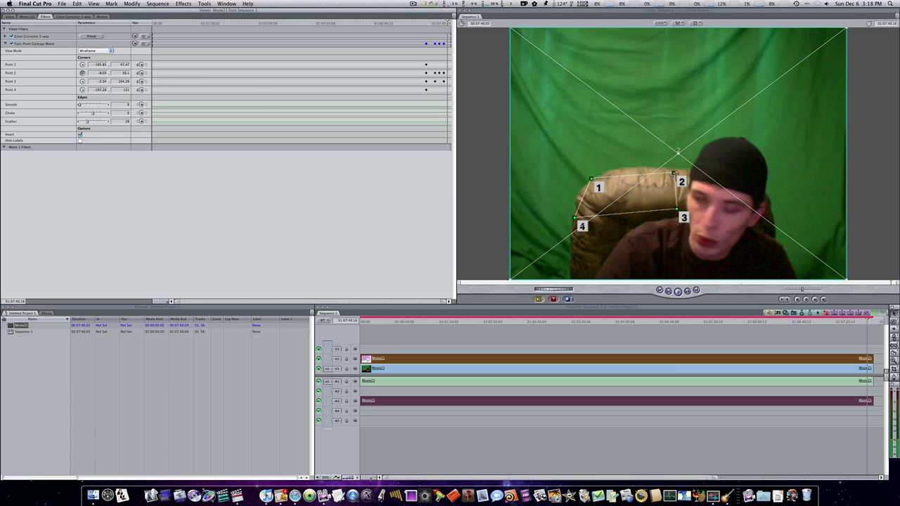
{"action": "left_click", "coordinate": [687, 173]}
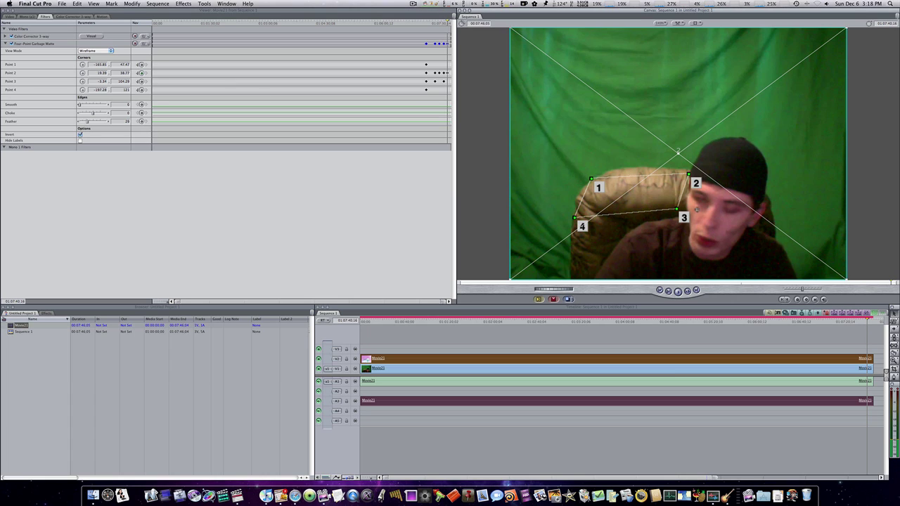
At 01:07:44;20, move matte point 3 to about -27, 111 and point 2 to about -46, 34, off the man's face
{"action": "left_click", "coordinate": [869, 322]}
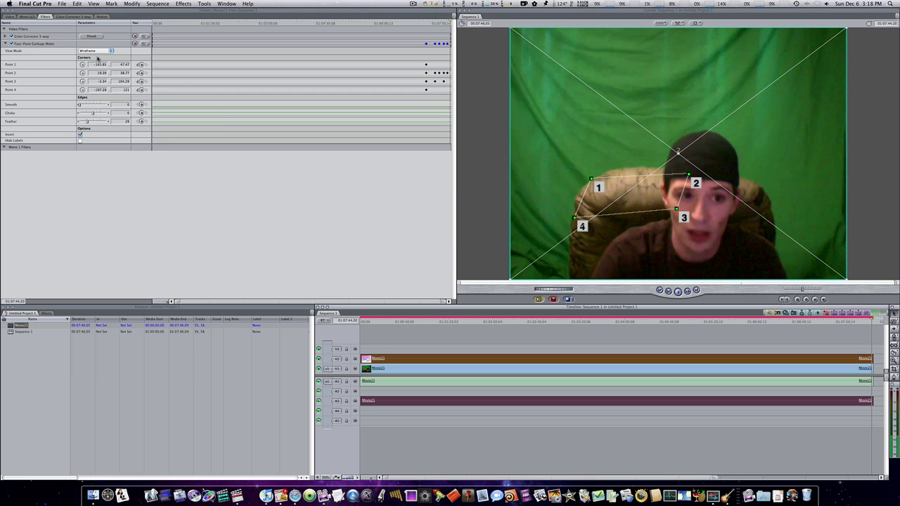
{"action": "left_click", "coordinate": [82, 81]}
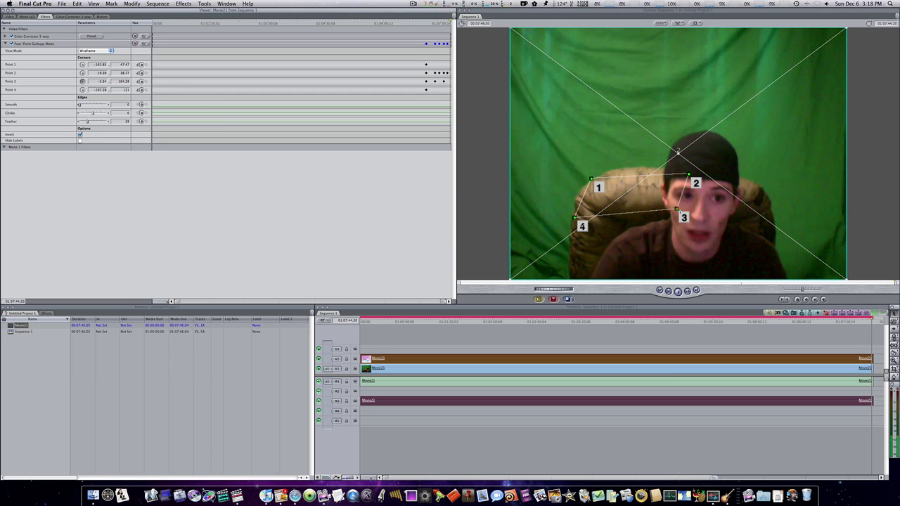
{"action": "left_click_drag", "start_coordinate": [676, 210], "coordinate": [665, 211]}
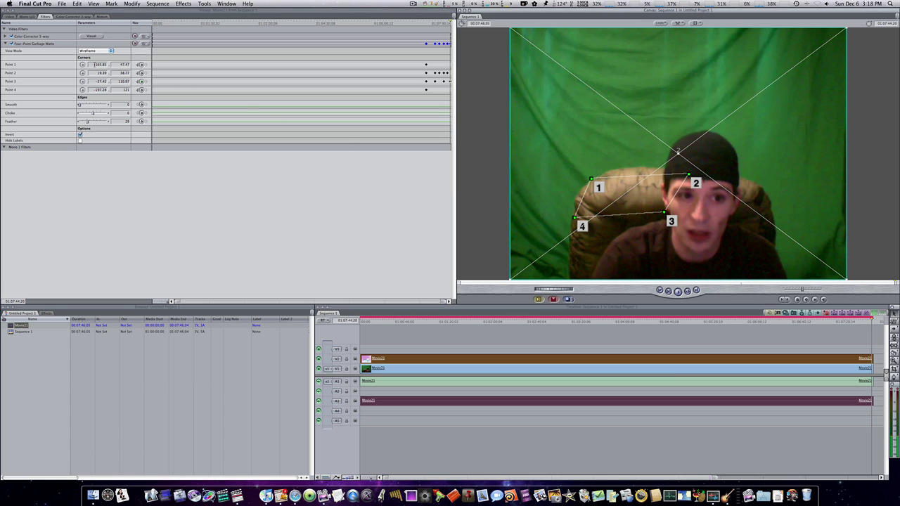
{"action": "left_click", "coordinate": [83, 73]}
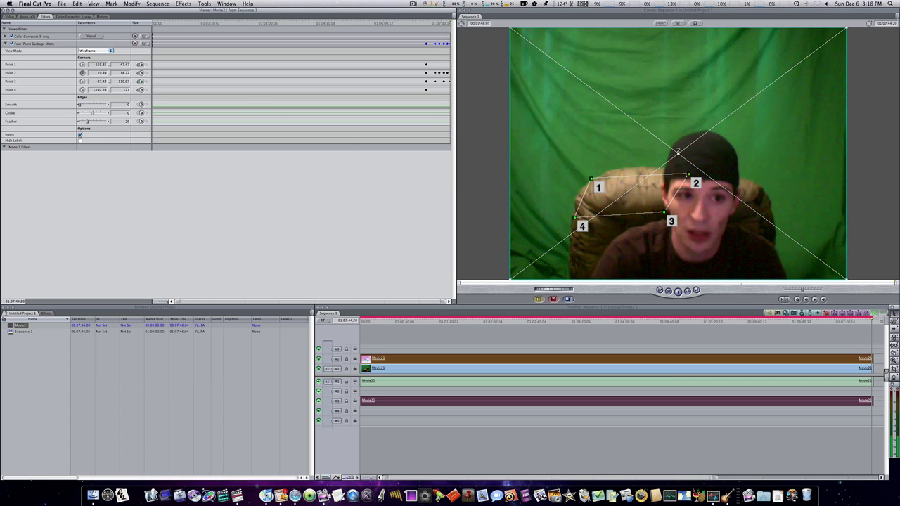
{"action": "left_click_drag", "start_coordinate": [686, 174], "coordinate": [653, 171]}
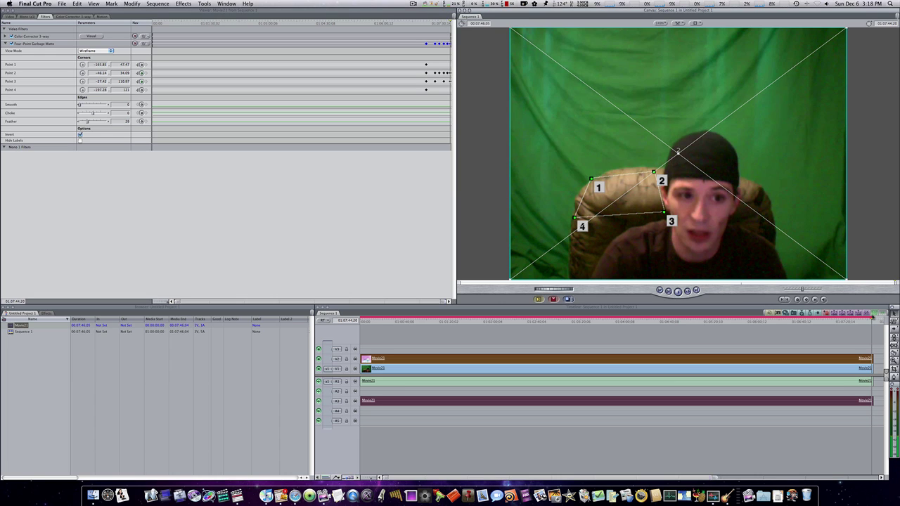
At the sequence's end, 01:07:46;05, try to reposition matte points 2 and 3 beside the man's head
{"action": "left_click", "coordinate": [873, 320]}
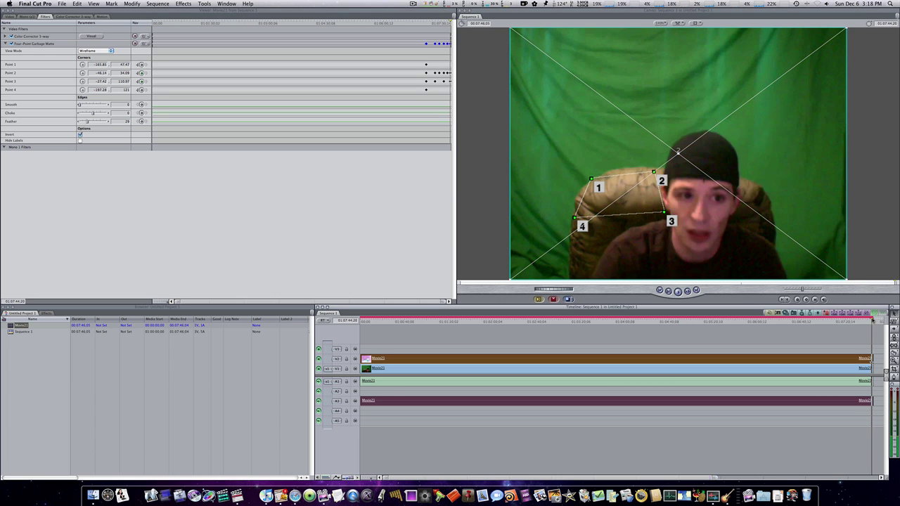
{"action": "key", "text": "End"}
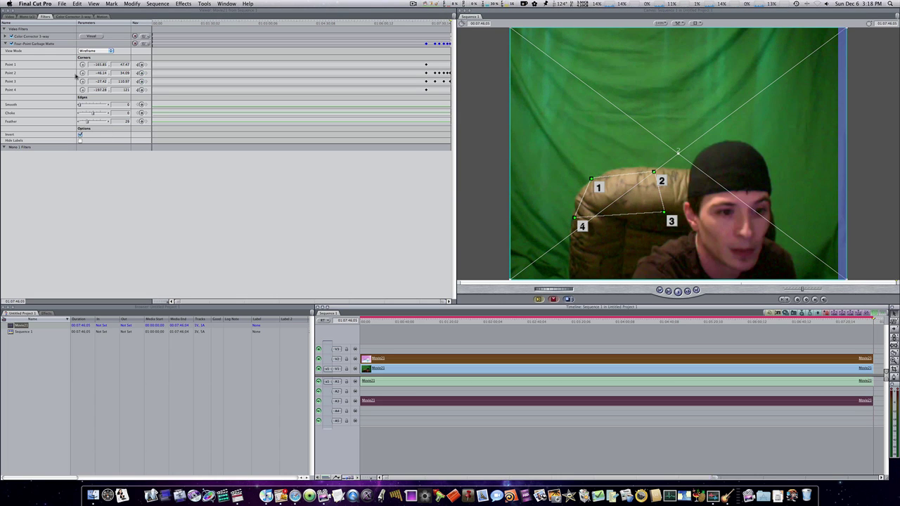
{"action": "left_click", "coordinate": [82, 73]}
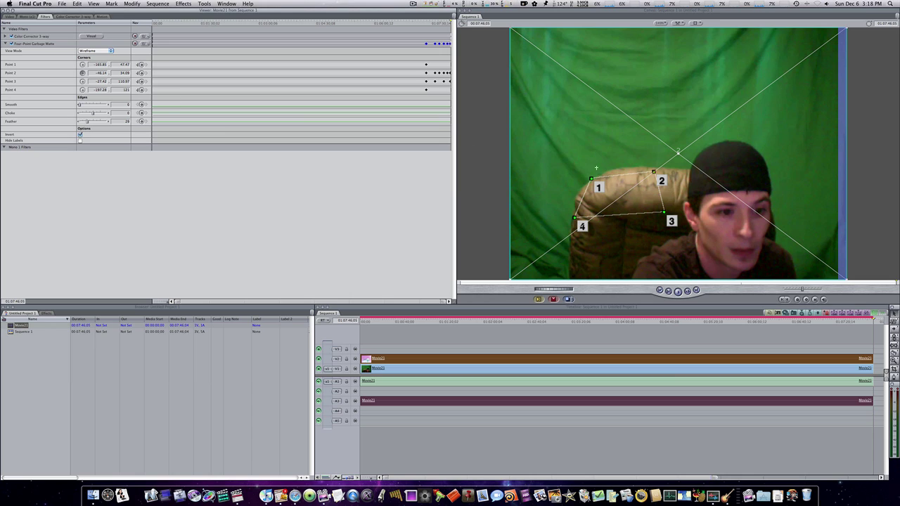
{"action": "left_click", "coordinate": [664, 173]}
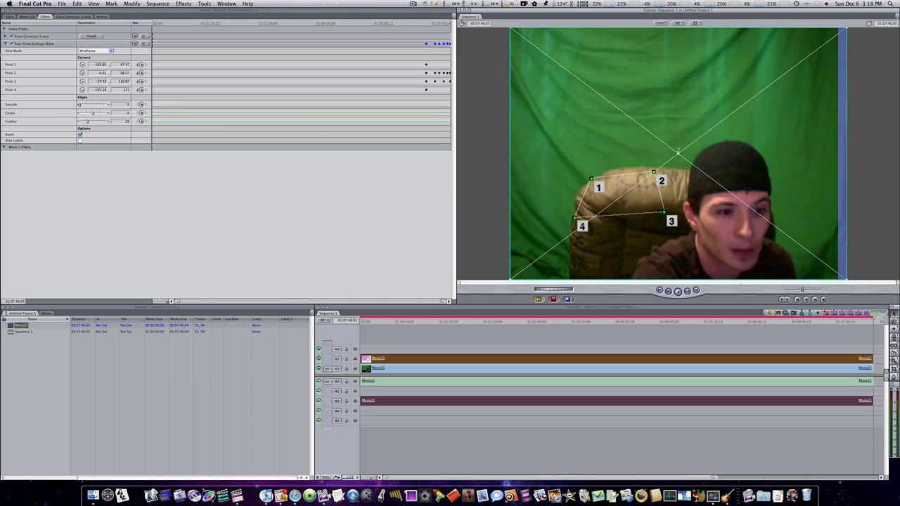
{"action": "left_click", "coordinate": [83, 73]}
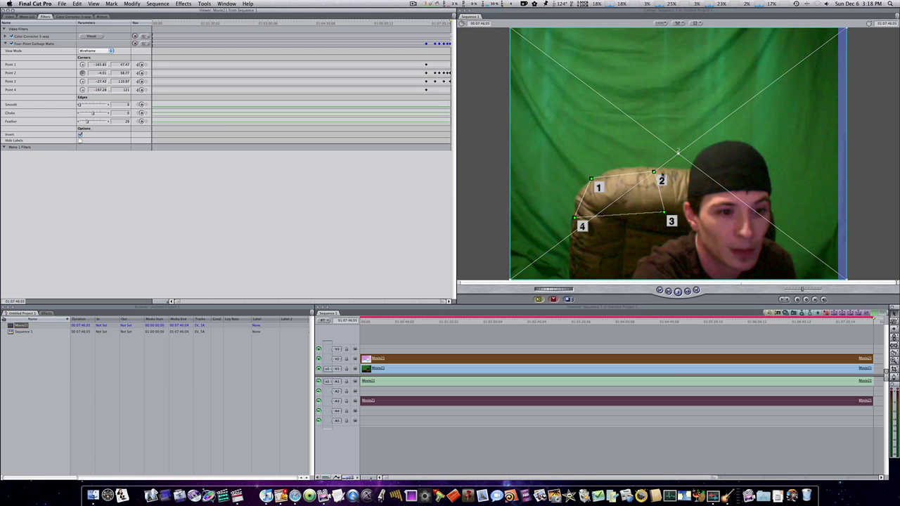
{"action": "left_click", "coordinate": [663, 175]}
{"action": "left_click", "coordinate": [83, 81]}
{"action": "left_click", "coordinate": [685, 220]}
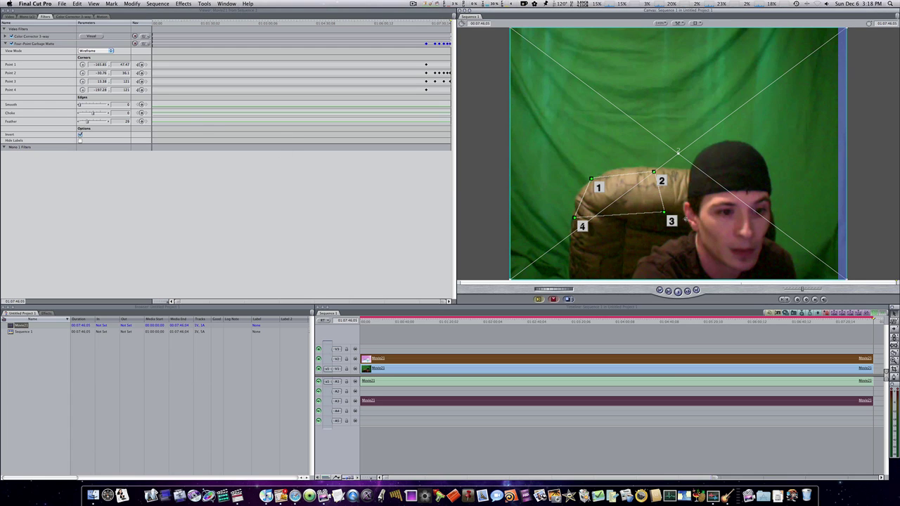
At 01:07:46;03, move matte point 3 to about 5, 114 and point 2 to about 9, 37, along the man's head
{"action": "key", "text": "Left"}
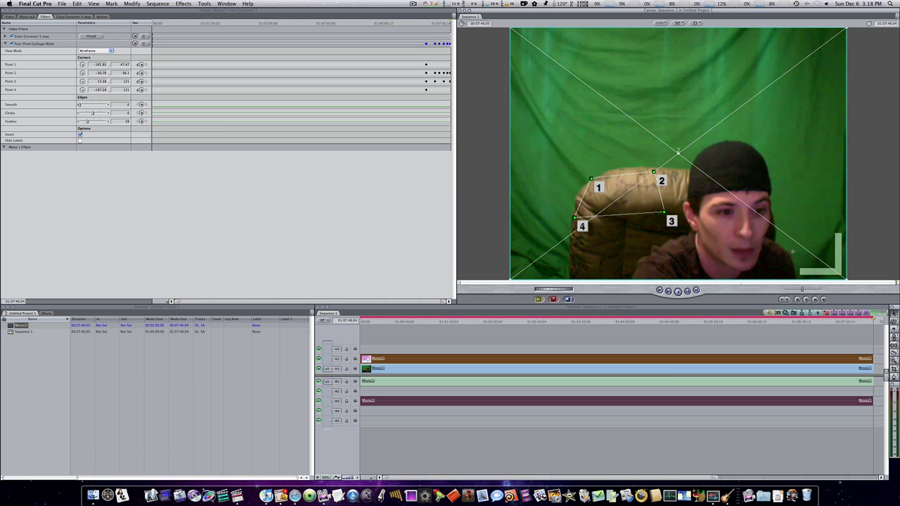
{"action": "key", "text": "Left"}
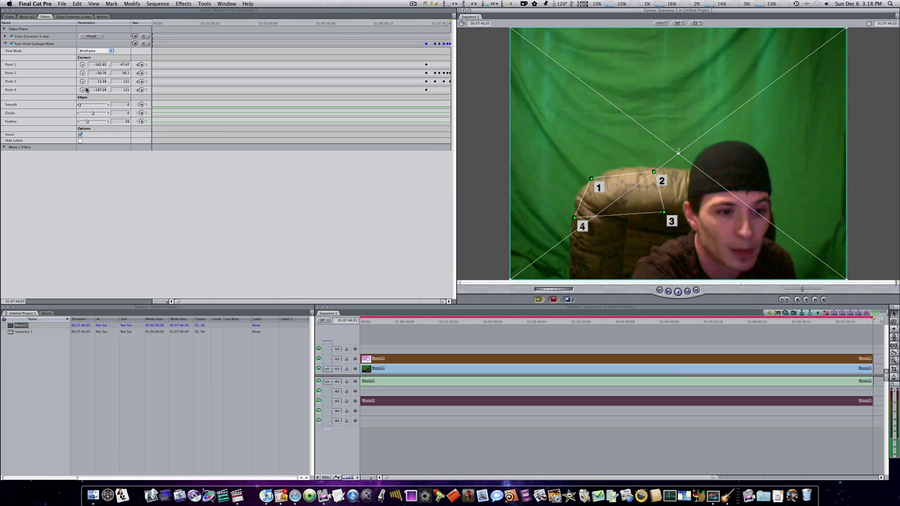
{"action": "left_click", "coordinate": [83, 81]}
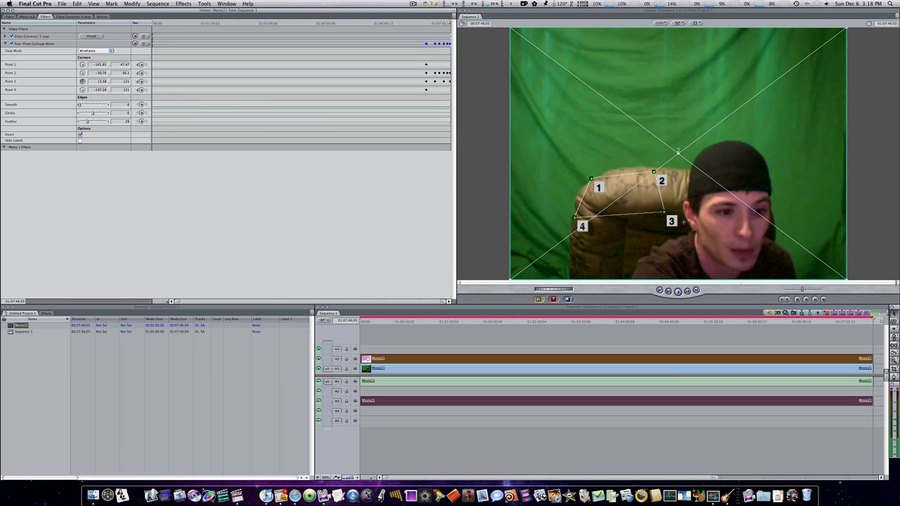
{"action": "left_click_drag", "start_coordinate": [663, 212], "coordinate": [680, 215]}
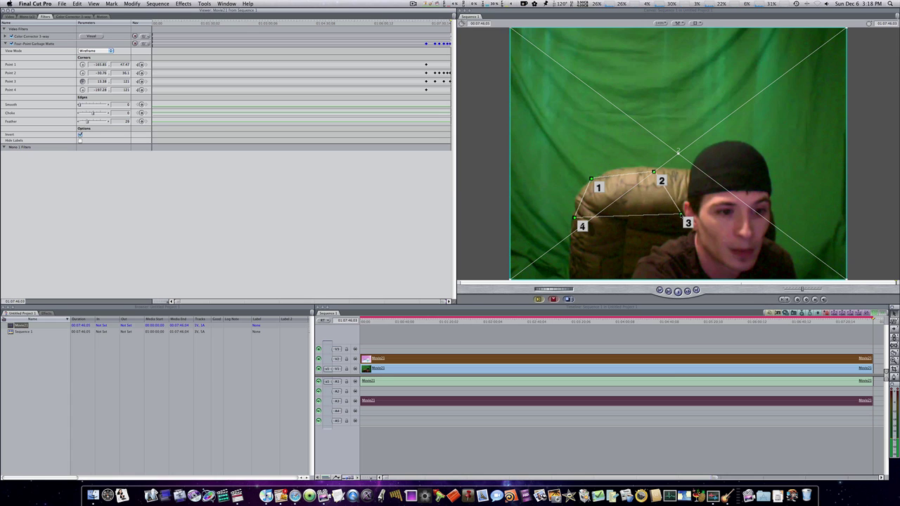
{"action": "left_click", "coordinate": [82, 73]}
{"action": "left_click_drag", "start_coordinate": [654, 171], "coordinate": [685, 176]}
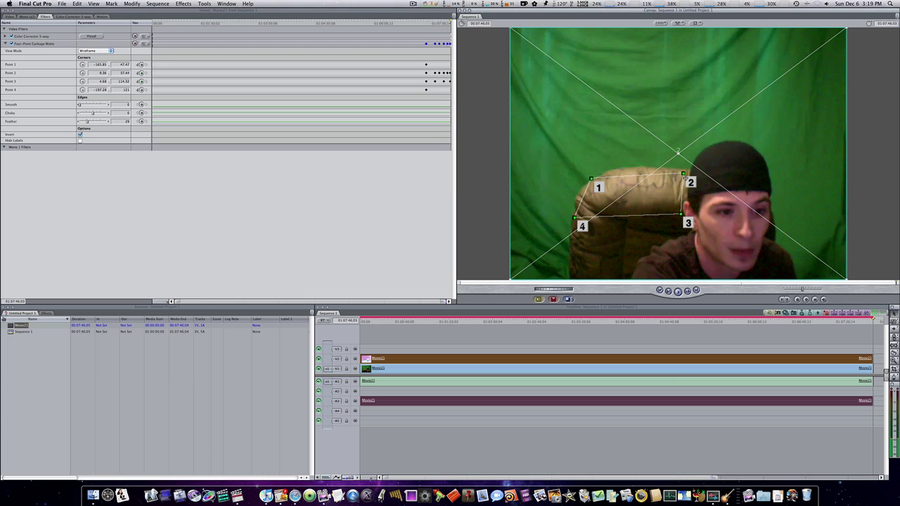
At 01:07:37;20, move matte point 2 to about -22, 35 and point 3 to about -27, 109, off the man's face
{"action": "left_click", "coordinate": [864, 323]}
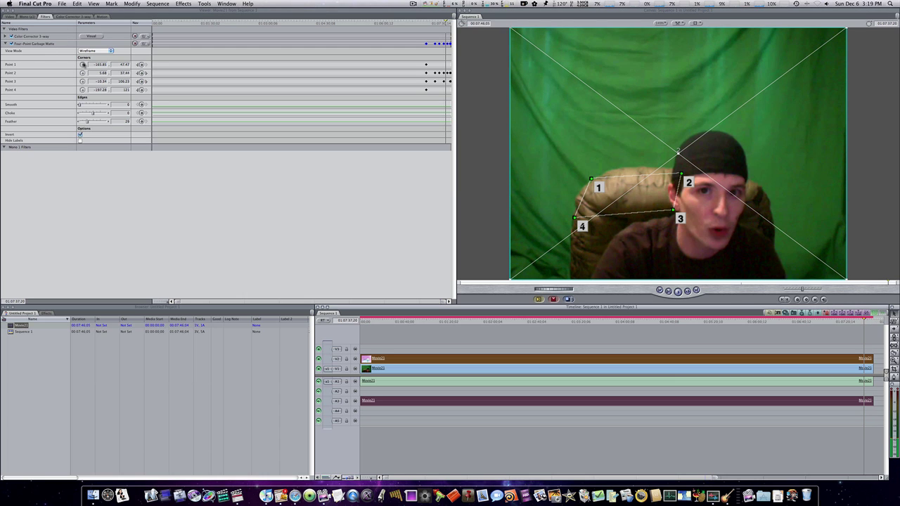
{"action": "left_click", "coordinate": [83, 73]}
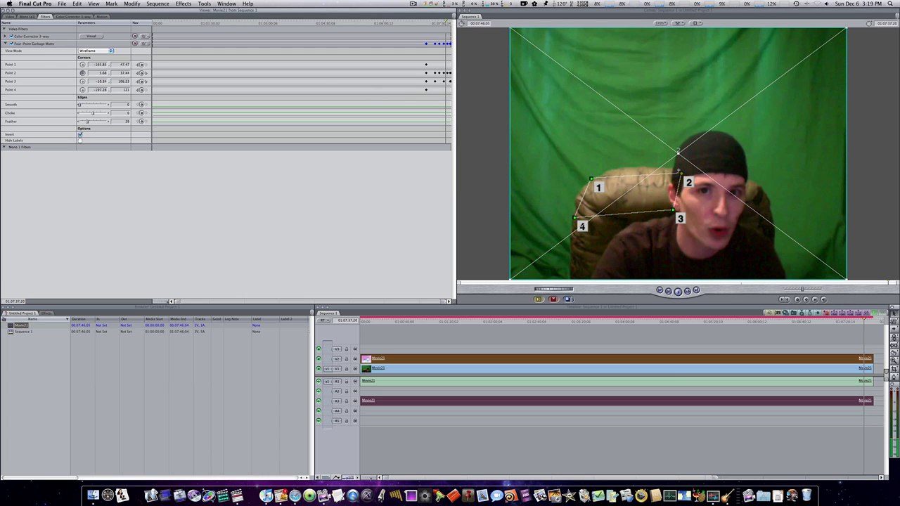
{"action": "left_click_drag", "start_coordinate": [680, 174], "coordinate": [665, 172]}
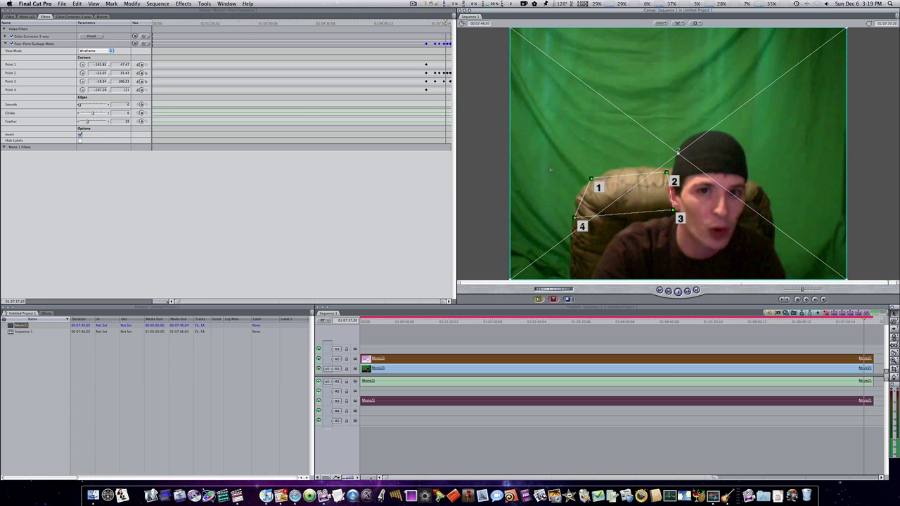
{"action": "left_click", "coordinate": [82, 81]}
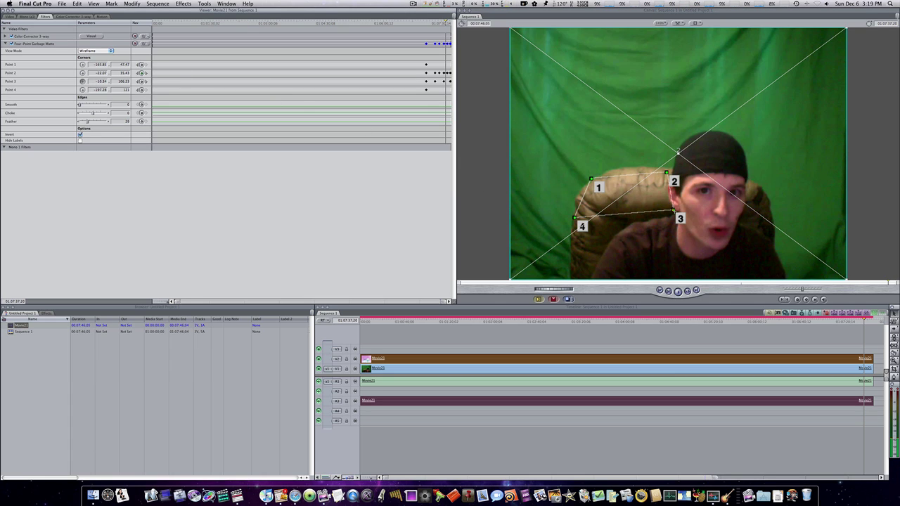
{"action": "left_click_drag", "start_coordinate": [673, 211], "coordinate": [661, 210]}
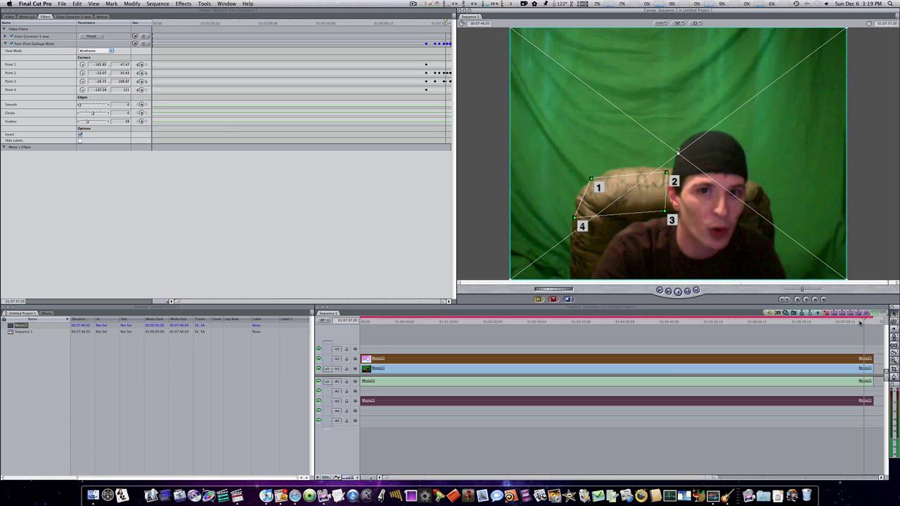
At 01:07:33;21, move matte point 2 to about -36, 39 and point 3 to about -25, 111, clear of the man's face
{"action": "left_click", "coordinate": [860, 322]}
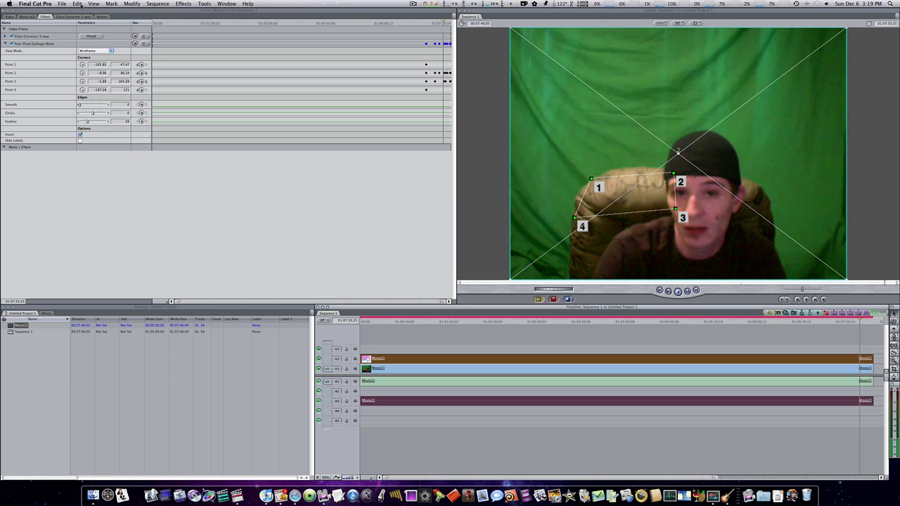
{"action": "left_click", "coordinate": [83, 72]}
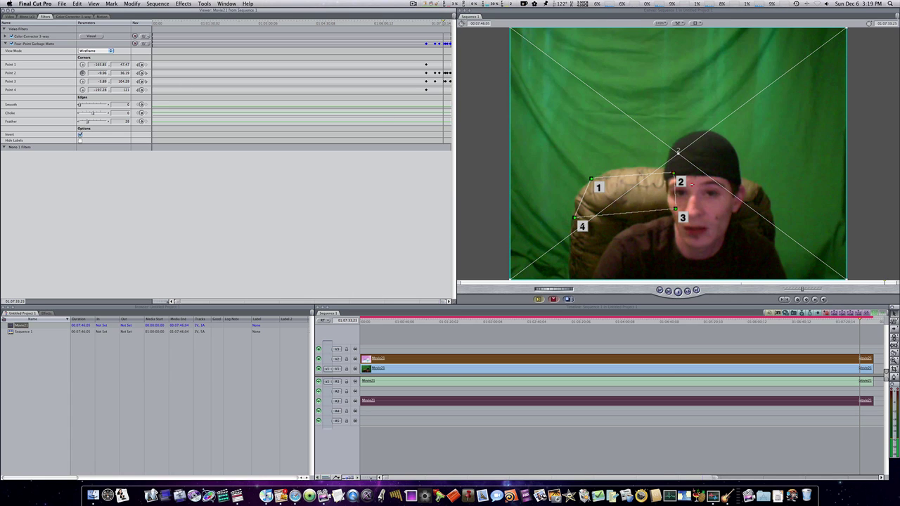
{"action": "left_click_drag", "start_coordinate": [673, 173], "coordinate": [659, 174]}
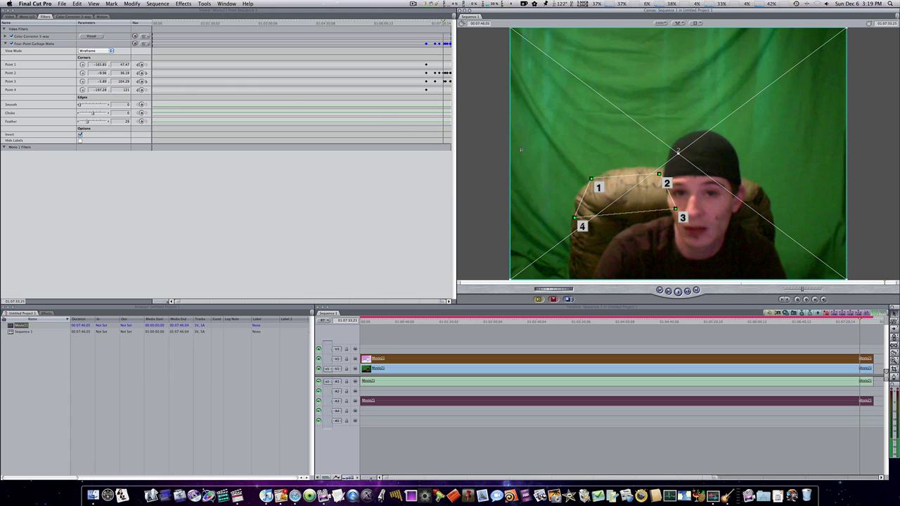
{"action": "left_click", "coordinate": [83, 81]}
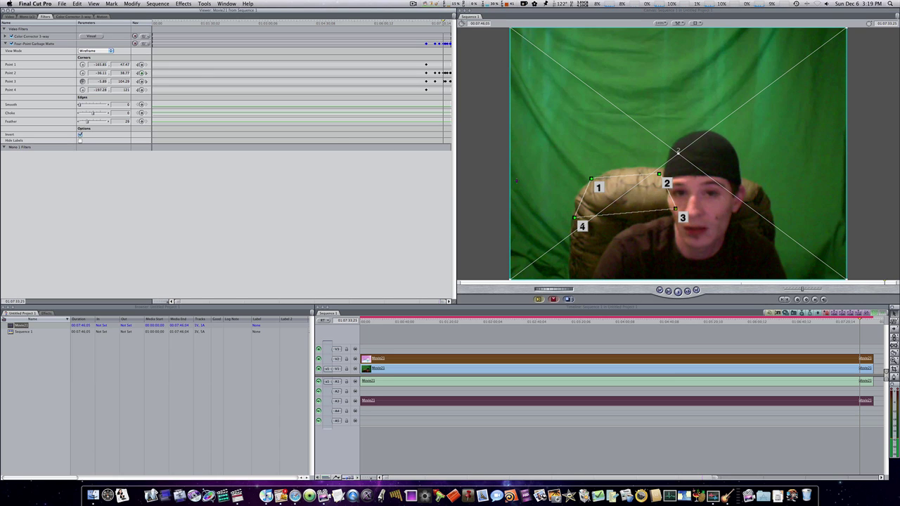
{"action": "left_click", "coordinate": [665, 213]}
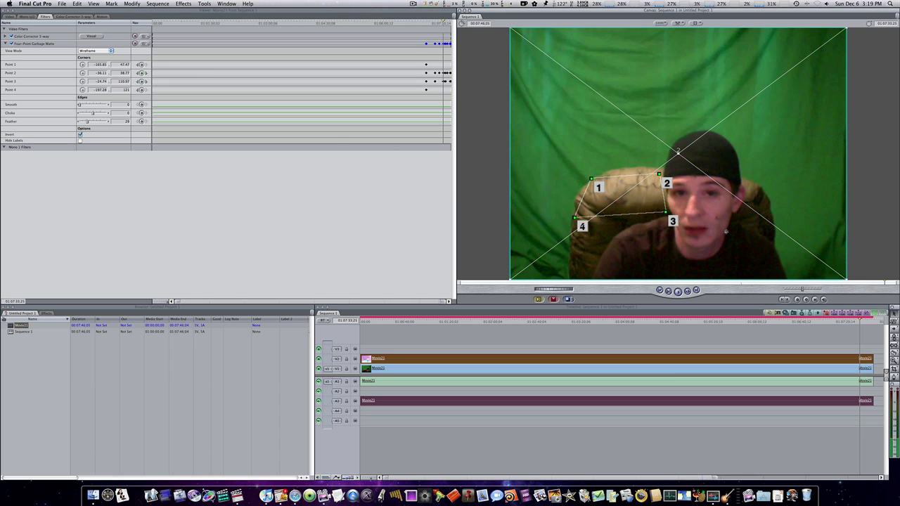
At 01:07:39;08, move matte point 2 to about -18, 35, beside the man's cap
{"action": "left_click_drag", "start_coordinate": [863, 322], "coordinate": [866, 322]}
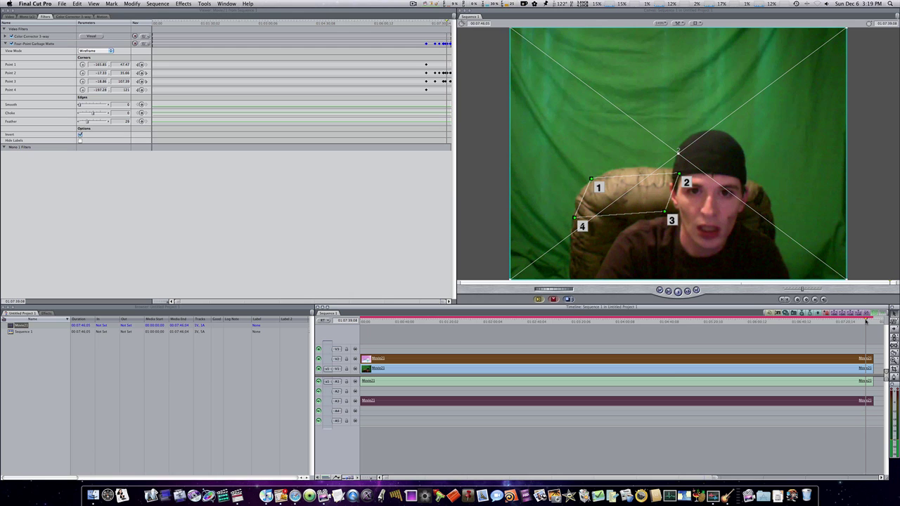
{"action": "left_click", "coordinate": [82, 73]}
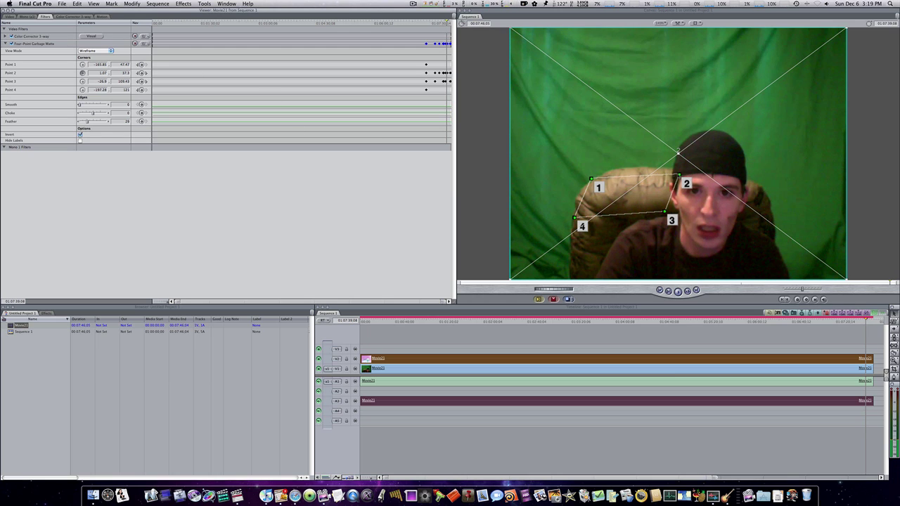
{"action": "left_click", "coordinate": [668, 173]}
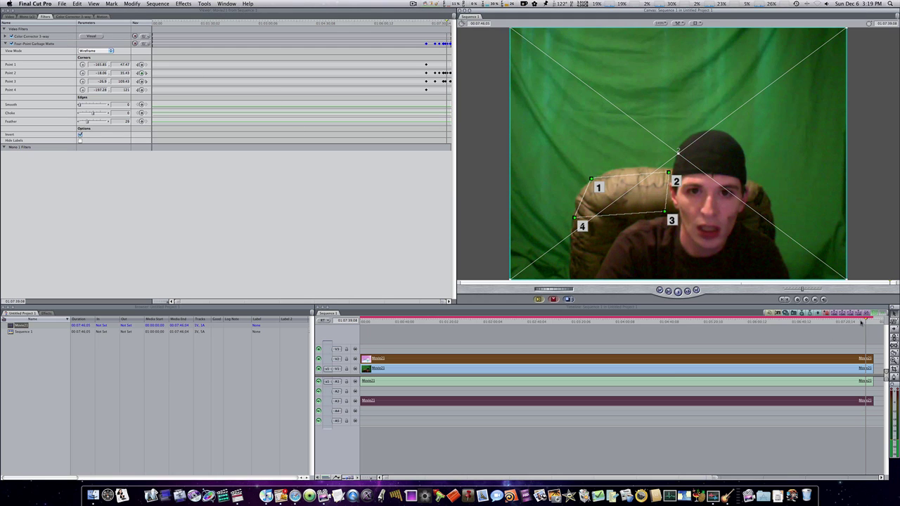
At 01:06:49;22, move matte point 3 to about -23, 105, at the edge of the man's cheek
{"action": "left_click", "coordinate": [863, 321]}
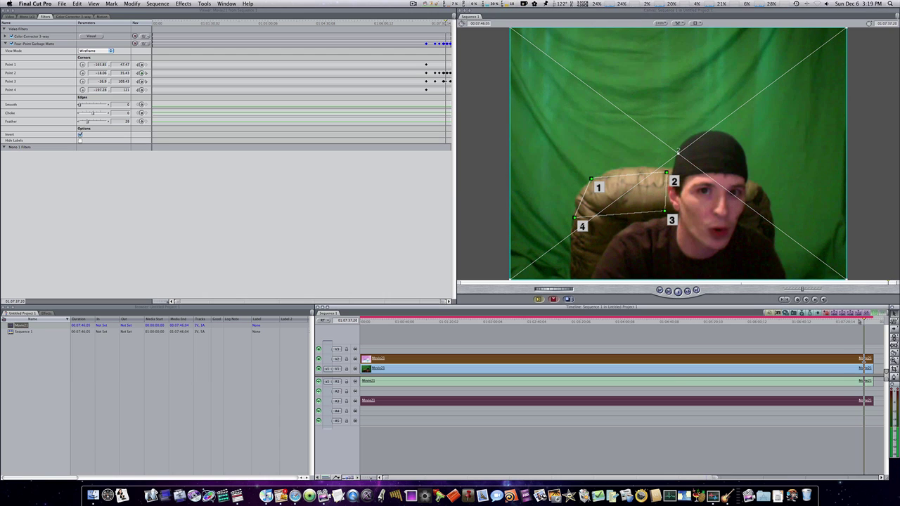
{"action": "left_click_drag", "start_coordinate": [863, 321], "coordinate": [859, 321]}
{"action": "left_click_drag", "start_coordinate": [865, 322], "coordinate": [811, 325]}
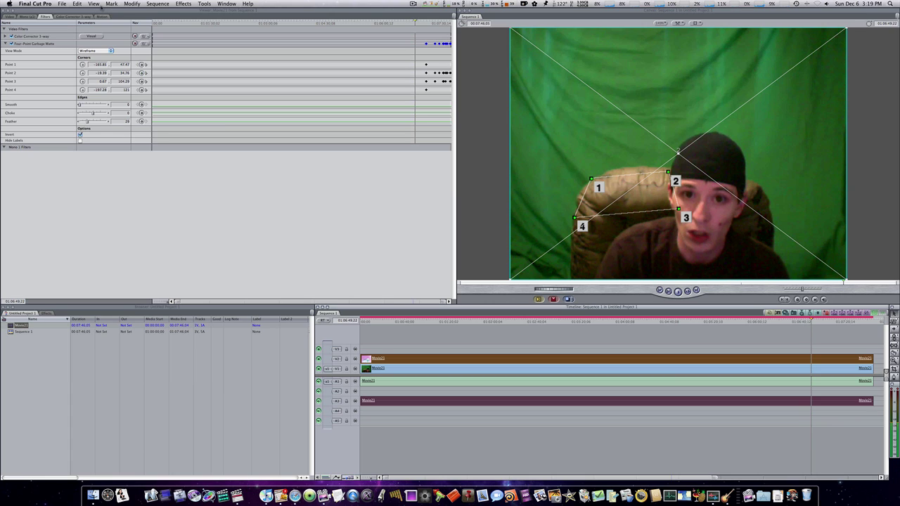
{"action": "left_click", "coordinate": [84, 82]}
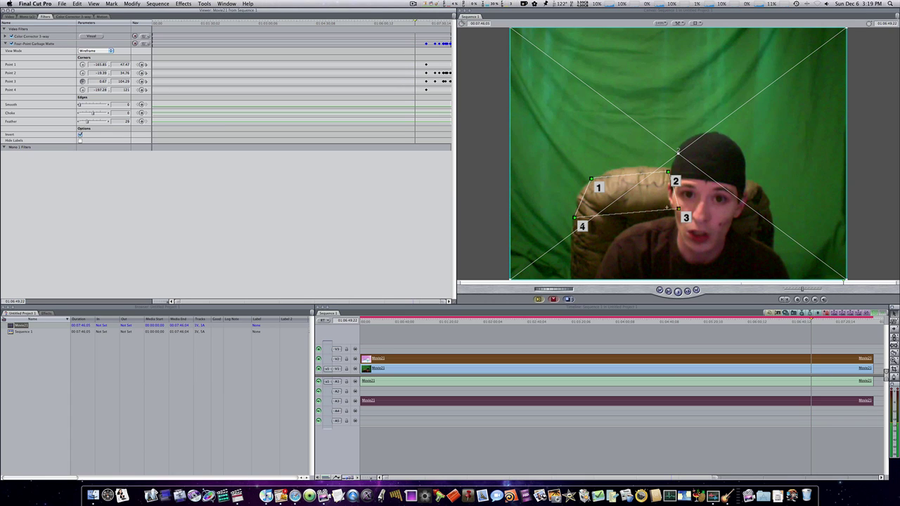
{"action": "left_click", "coordinate": [666, 209]}
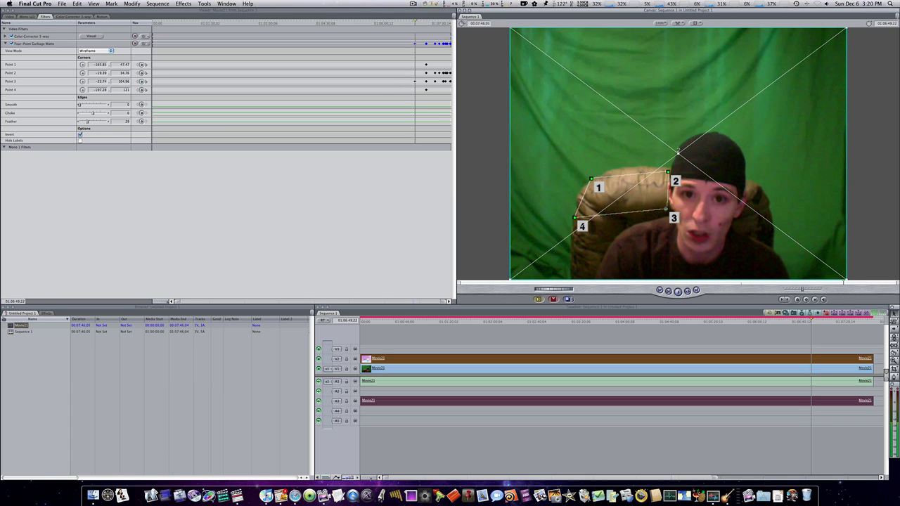
At 01:06:56;23, move matte point 2 to about -40, 35 and point 3 to about -33, 108, off the man's head
{"action": "left_click", "coordinate": [813, 320]}
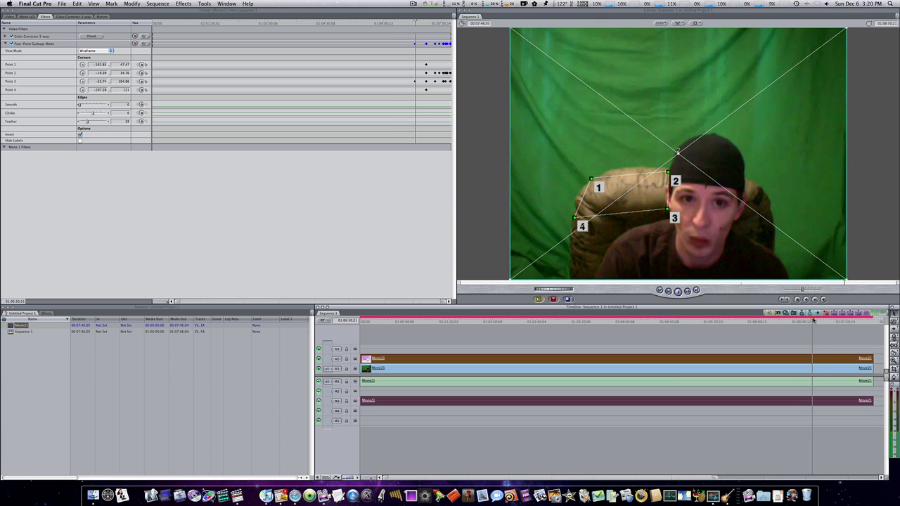
{"action": "left_click_drag", "start_coordinate": [813, 320], "coordinate": [818, 319]}
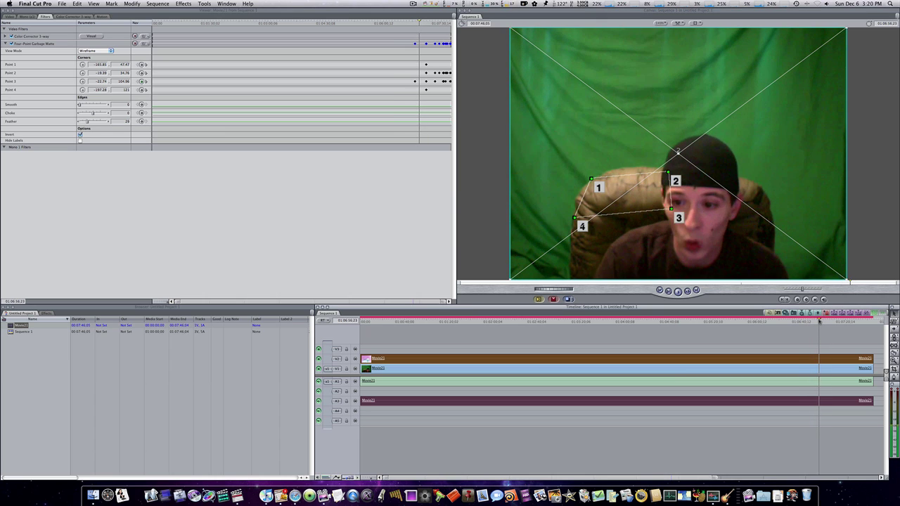
{"action": "left_click", "coordinate": [82, 74]}
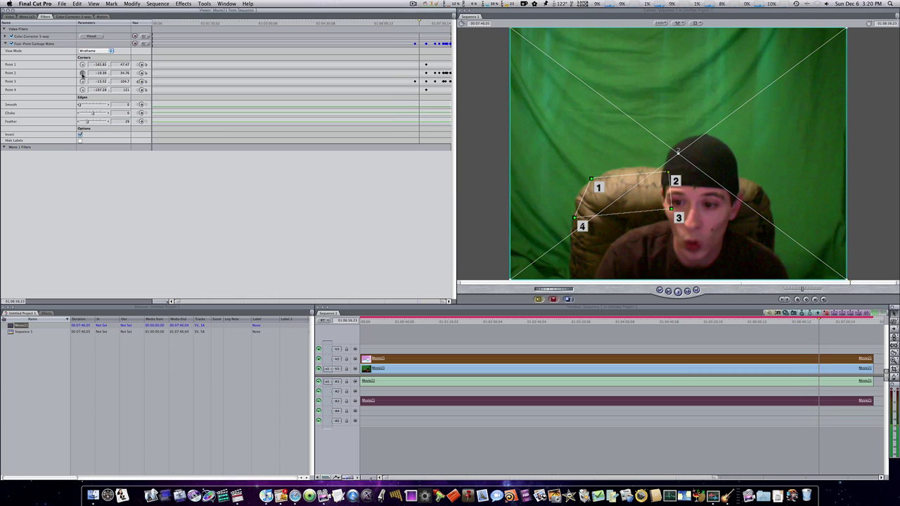
{"action": "left_click_drag", "start_coordinate": [668, 172], "coordinate": [656, 171]}
{"action": "left_click", "coordinate": [82, 82]}
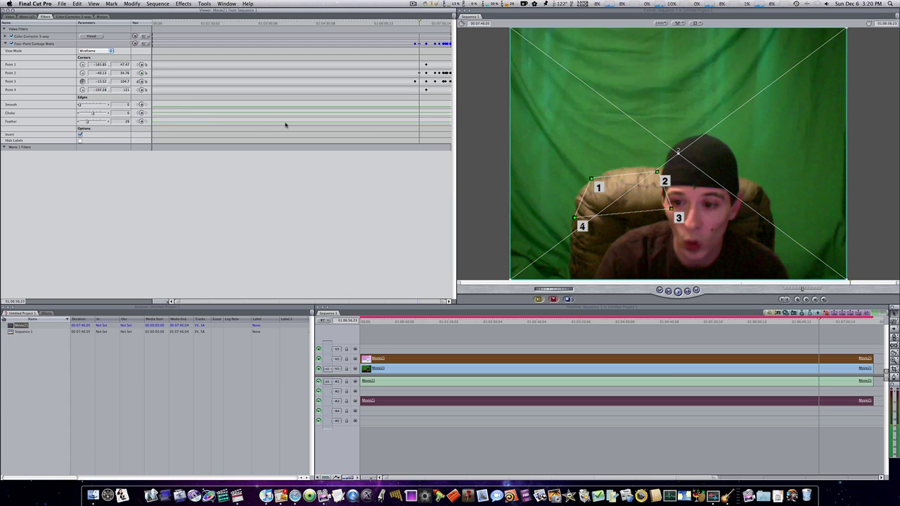
{"action": "left_click_drag", "start_coordinate": [642, 201], "coordinate": [661, 211]}
At 01:07:15;00, move matte point 3 to about -35, 106, off the man's cheek
{"action": "left_click_drag", "start_coordinate": [819, 320], "coordinate": [839, 324]}
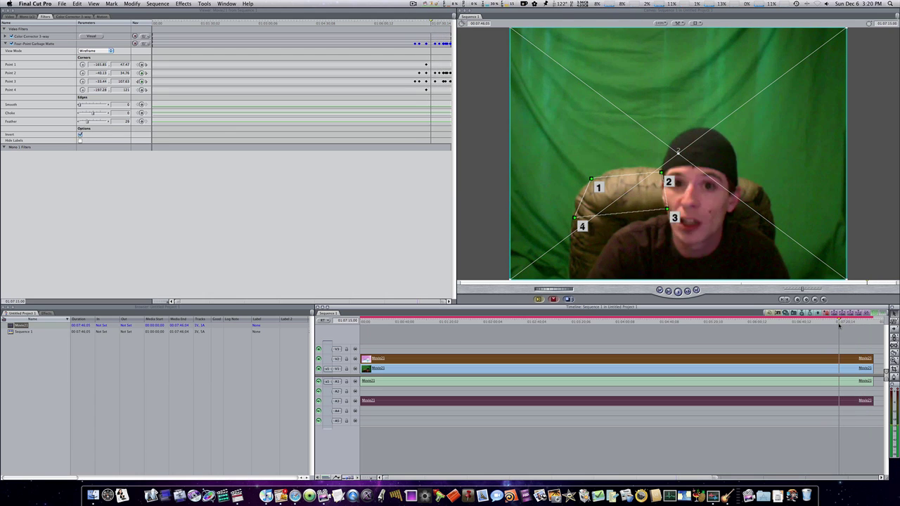
{"action": "left_click", "coordinate": [83, 81]}
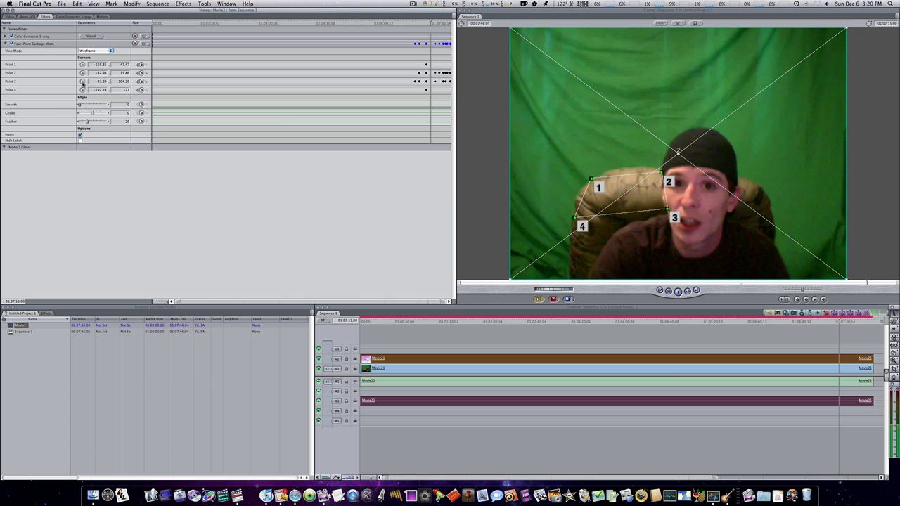
{"action": "left_click_drag", "start_coordinate": [667, 209], "coordinate": [661, 210]}
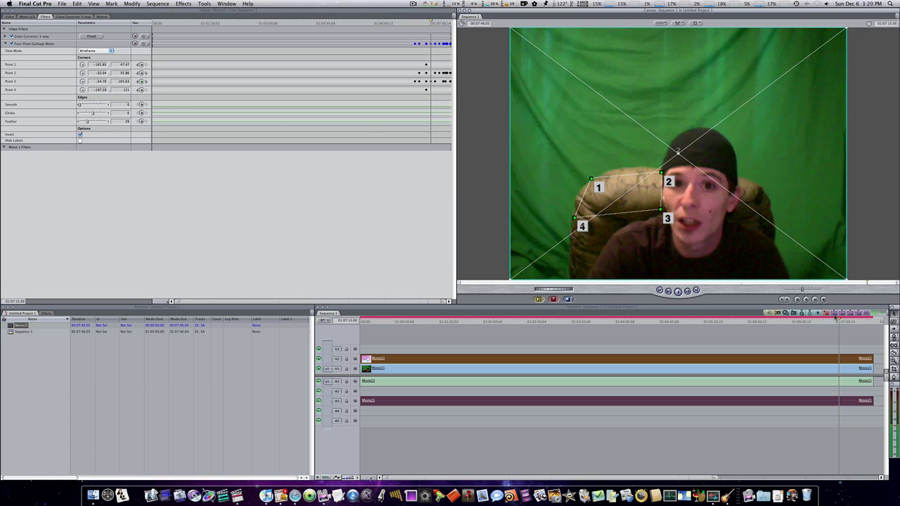
At 01:07:34;24, set the V2 clip's garbage matte view mode to Final and view the matted clip on its own
{"action": "left_click_drag", "start_coordinate": [840, 322], "coordinate": [860, 322]}
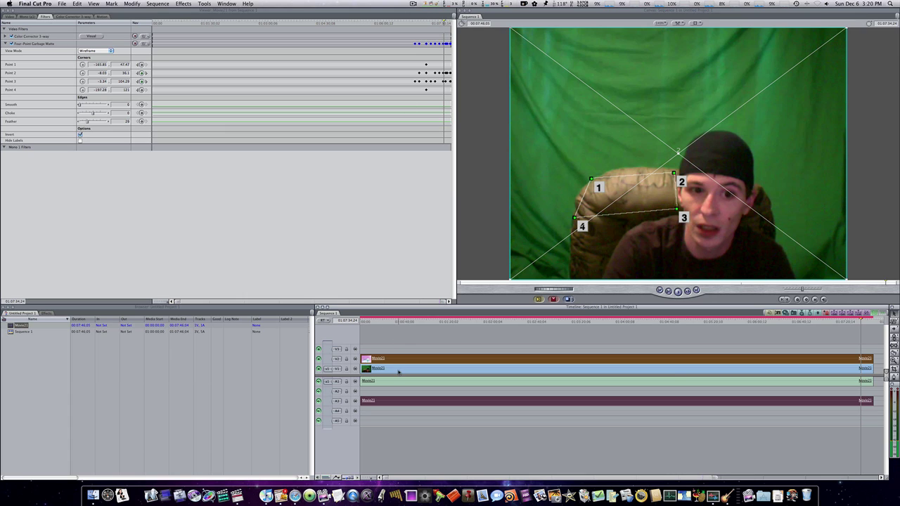
{"action": "left_click", "coordinate": [398, 371]}
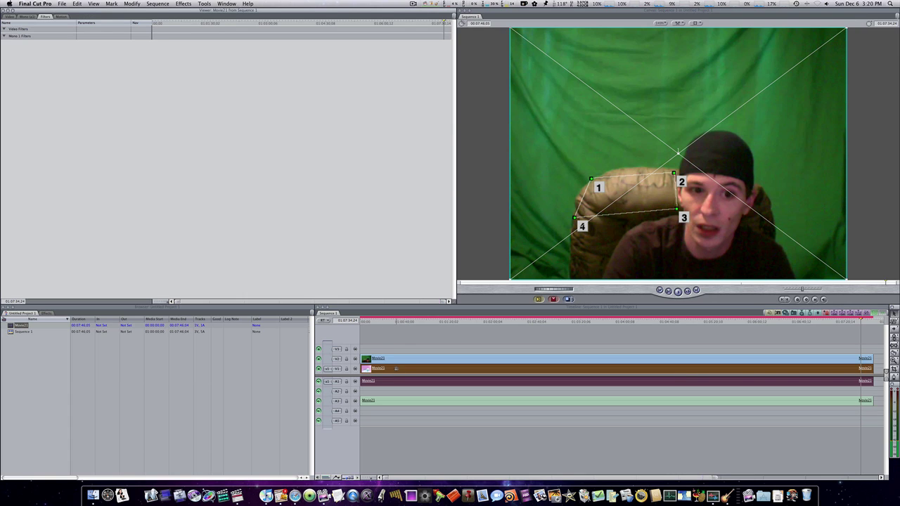
{"action": "double_click", "coordinate": [395, 361]}
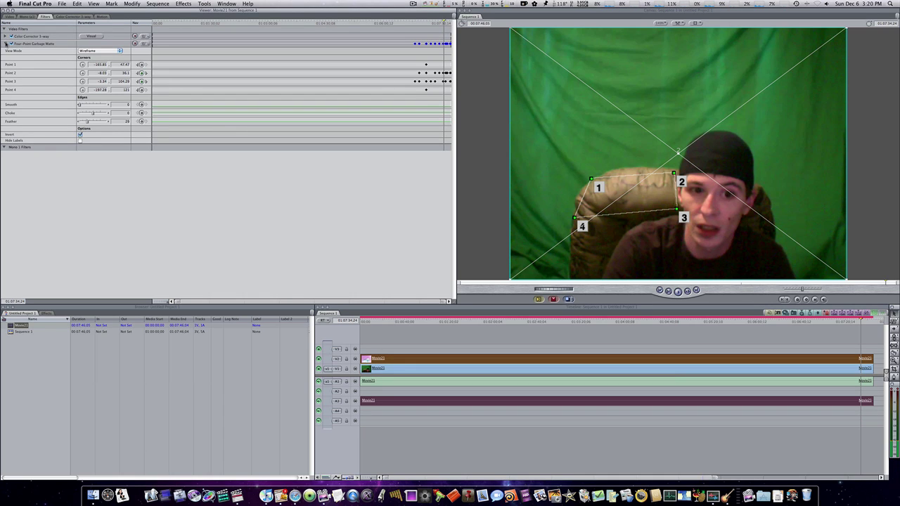
{"action": "left_click", "coordinate": [80, 50]}
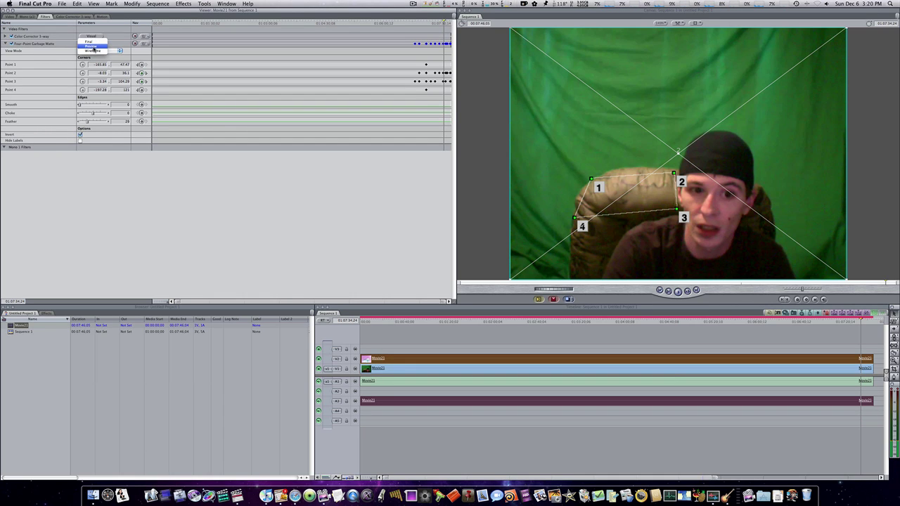
{"action": "left_click", "coordinate": [88, 42]}
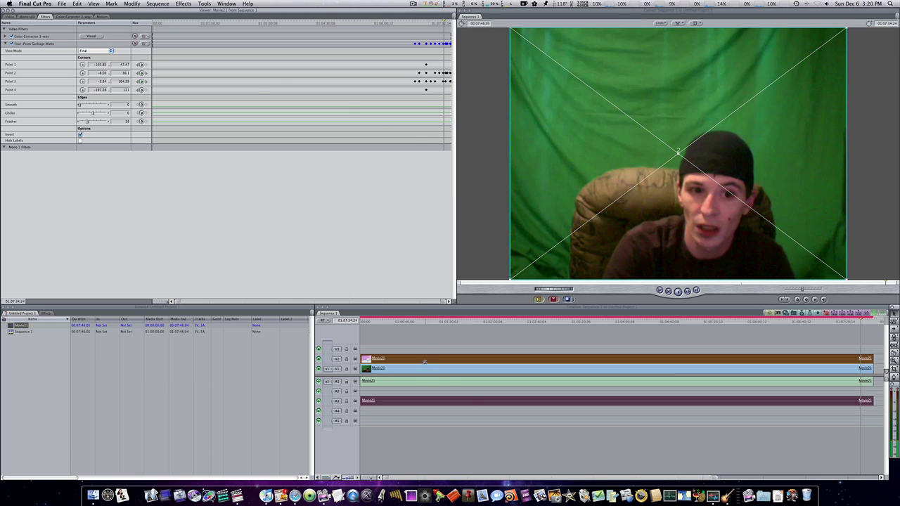
{"action": "left_click", "coordinate": [9, 16]}
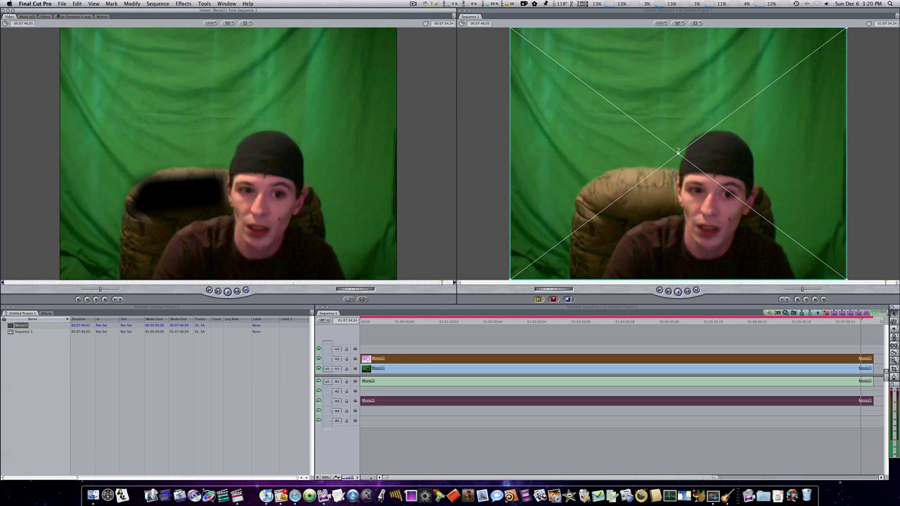
At 01:07:31;08, raise the whites level in the V2 clip's Color Corrector 3-way
{"action": "left_click", "coordinate": [58, 16]}
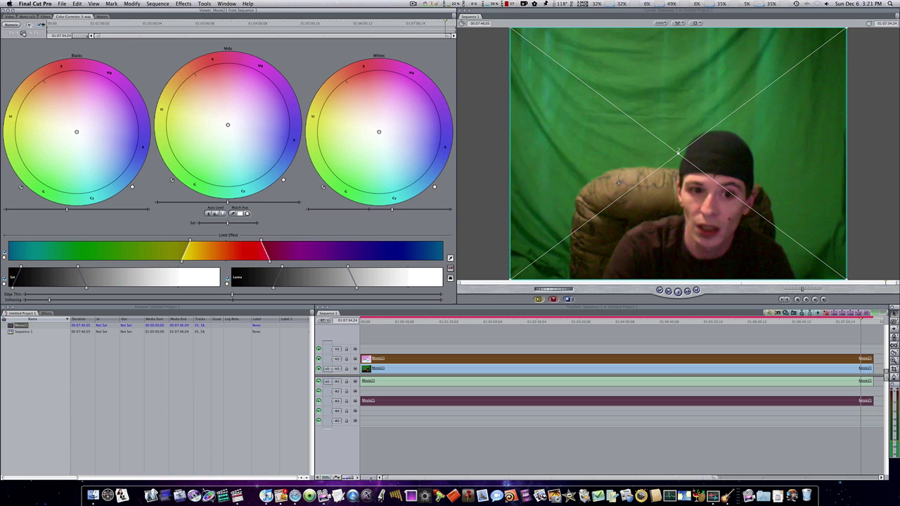
{"action": "left_click", "coordinate": [856, 322]}
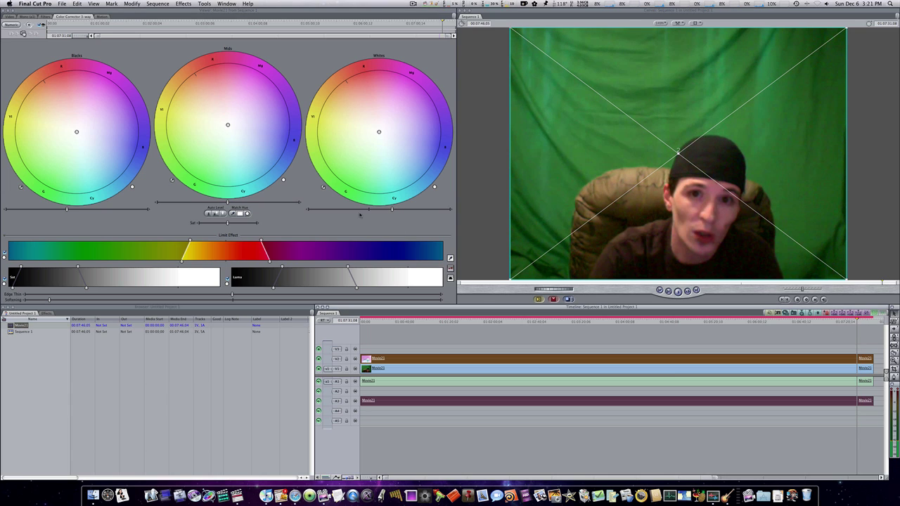
{"action": "left_click_drag", "start_coordinate": [390, 210], "coordinate": [405, 214]}
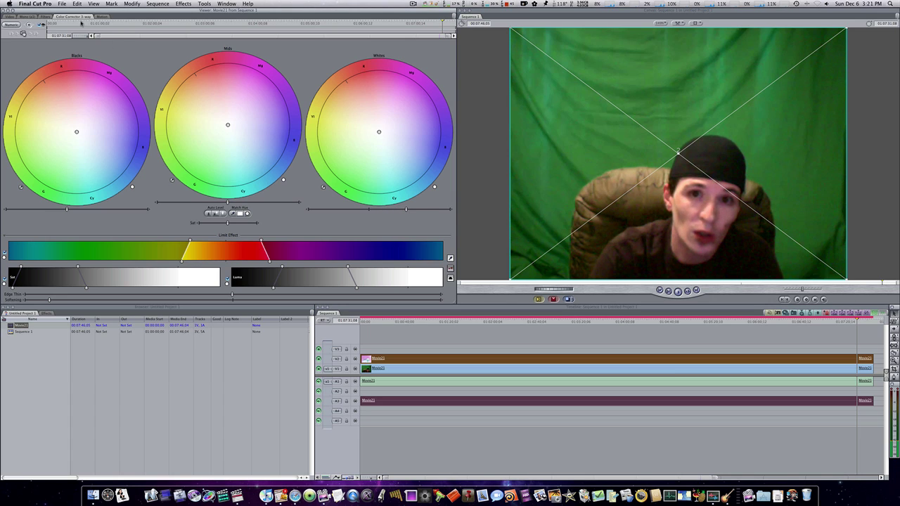
Set the garbage matte view mode to Wireframe and move point 2 to about -23, 21, beside the man's cap
{"action": "left_click", "coordinate": [46, 16]}
{"action": "left_click", "coordinate": [99, 50]}
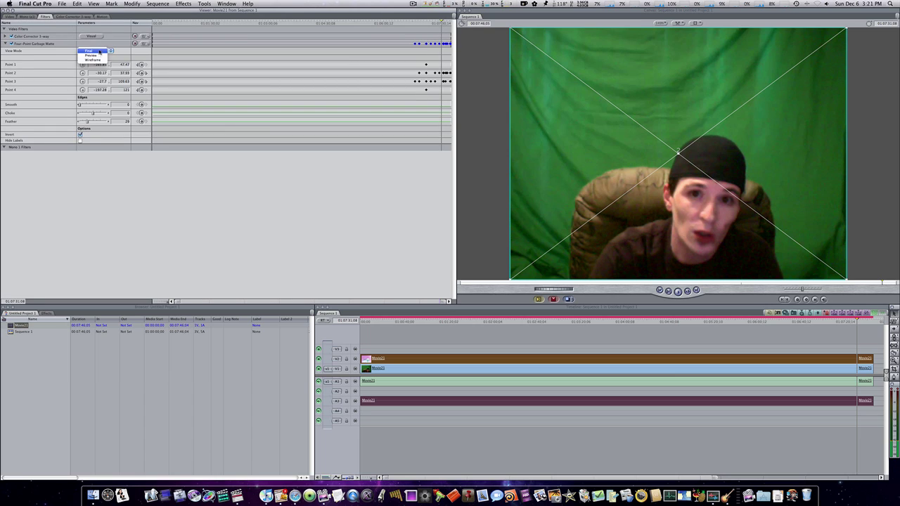
{"action": "left_click", "coordinate": [93, 59]}
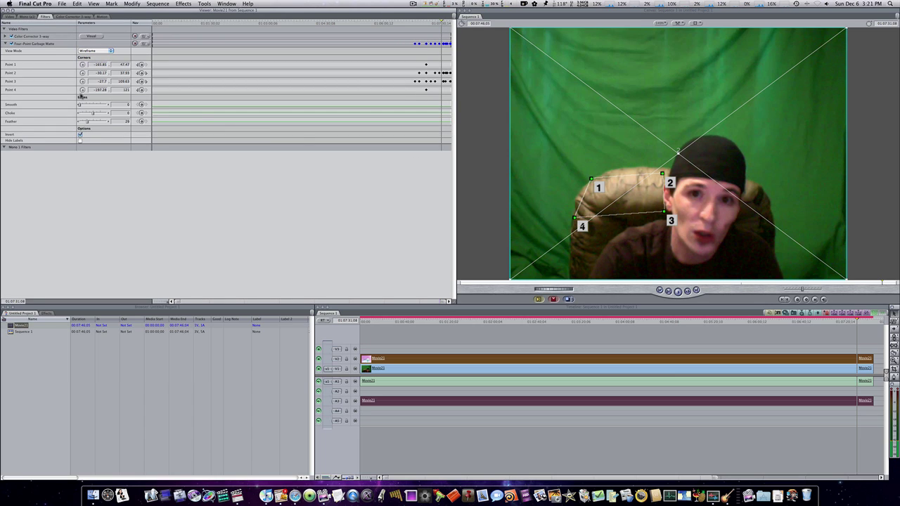
{"action": "left_click", "coordinate": [82, 73]}
{"action": "left_click_drag", "start_coordinate": [663, 172], "coordinate": [666, 166]}
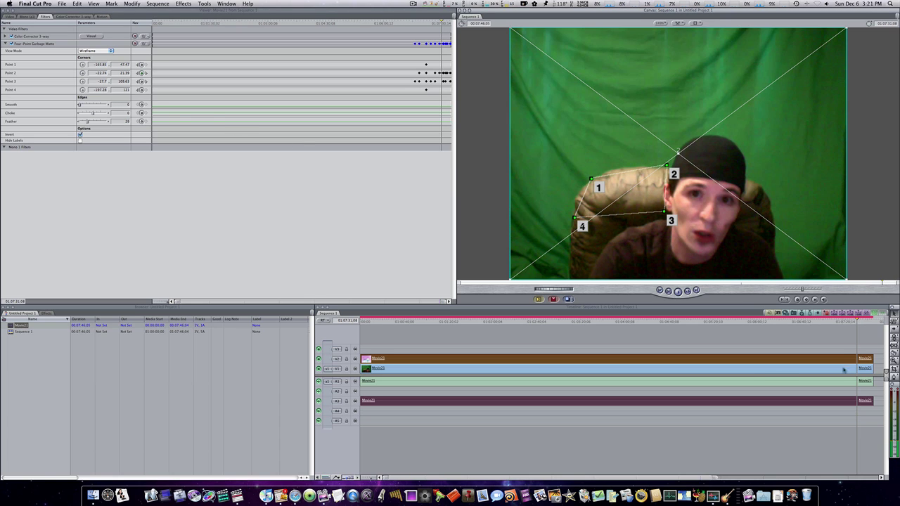
At 01:07:34;24, move matte point 2 to about -5, 22, at the edge of the man's cap
{"action": "left_click", "coordinate": [860, 322]}
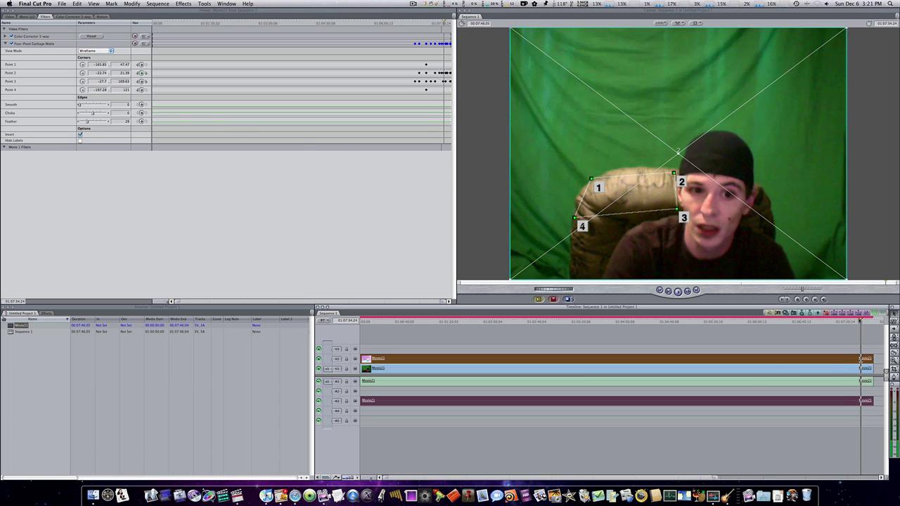
{"action": "left_click", "coordinate": [82, 72]}
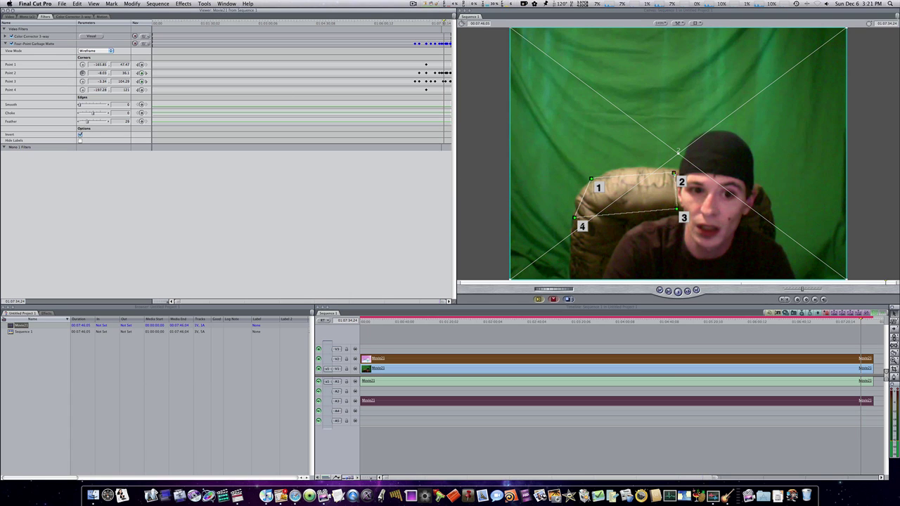
{"action": "left_click_drag", "start_coordinate": [673, 173], "coordinate": [676, 166]}
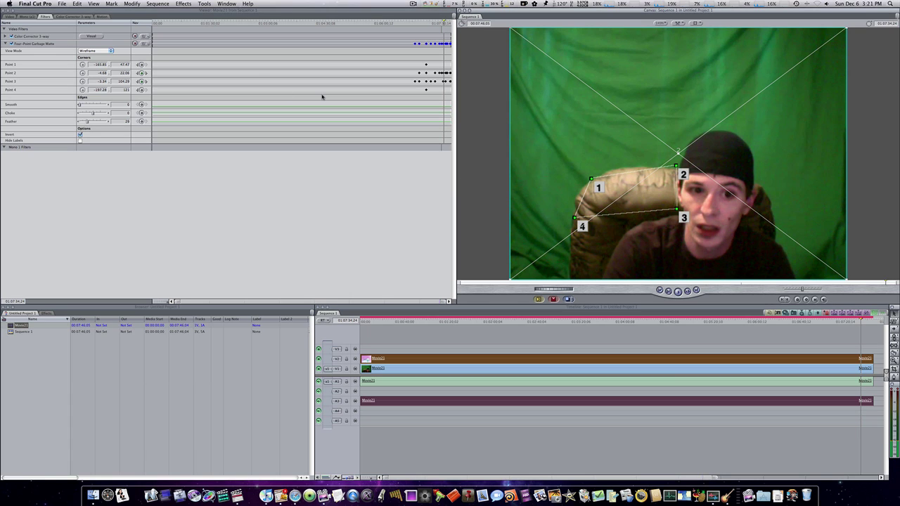
Move matte point 1 to about -209, 18, above the chair's outer corner so the matte covers its upper edge
{"action": "left_click", "coordinate": [82, 64]}
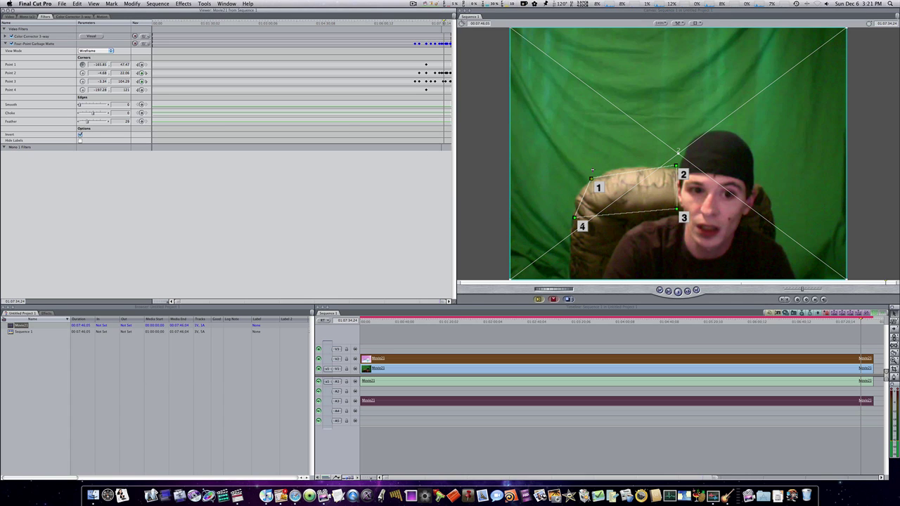
{"action": "left_click_drag", "start_coordinate": [590, 178], "coordinate": [594, 163]}
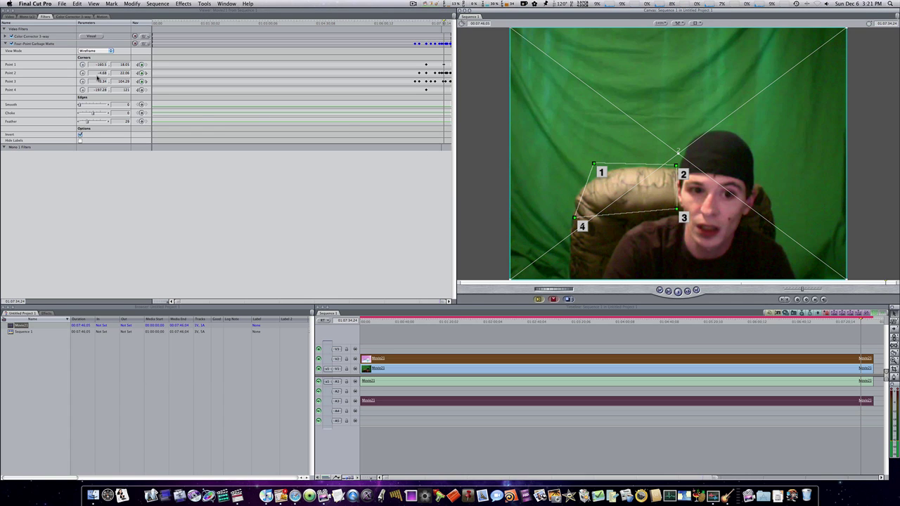
{"action": "left_click", "coordinate": [82, 64]}
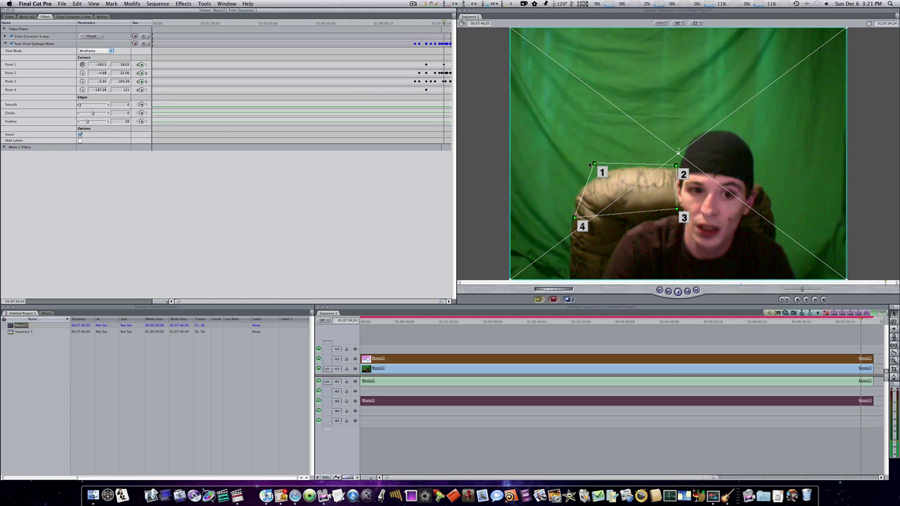
{"action": "left_click_drag", "start_coordinate": [591, 165], "coordinate": [568, 164]}
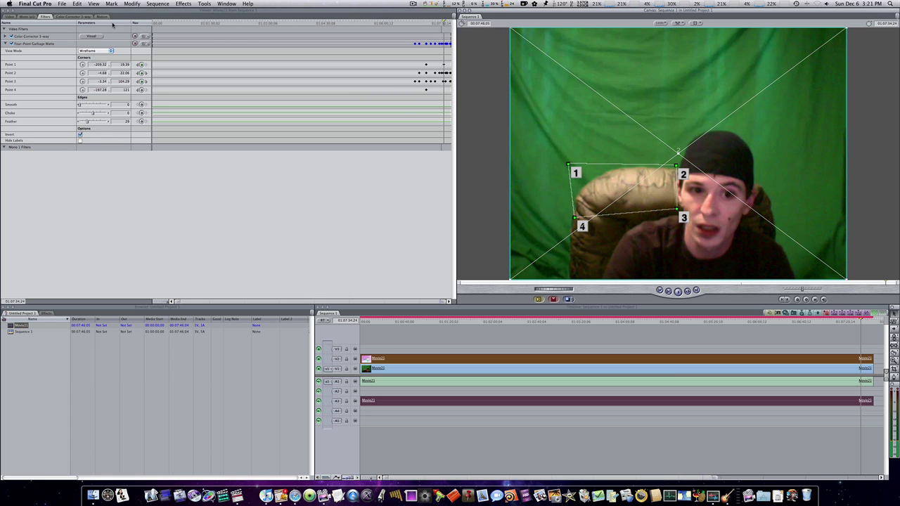
Set the Four-Point Garbage Matte's view mode back to Final
{"action": "left_click", "coordinate": [31, 17]}
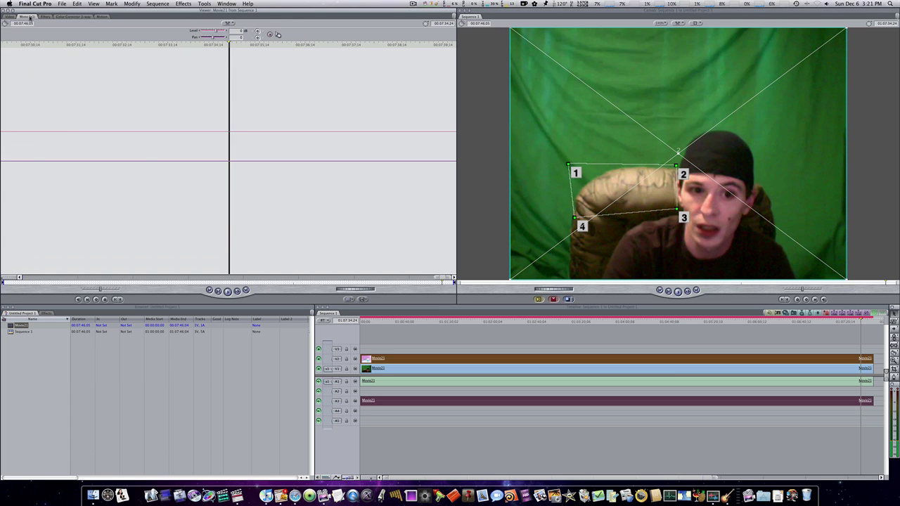
{"action": "left_click", "coordinate": [58, 16]}
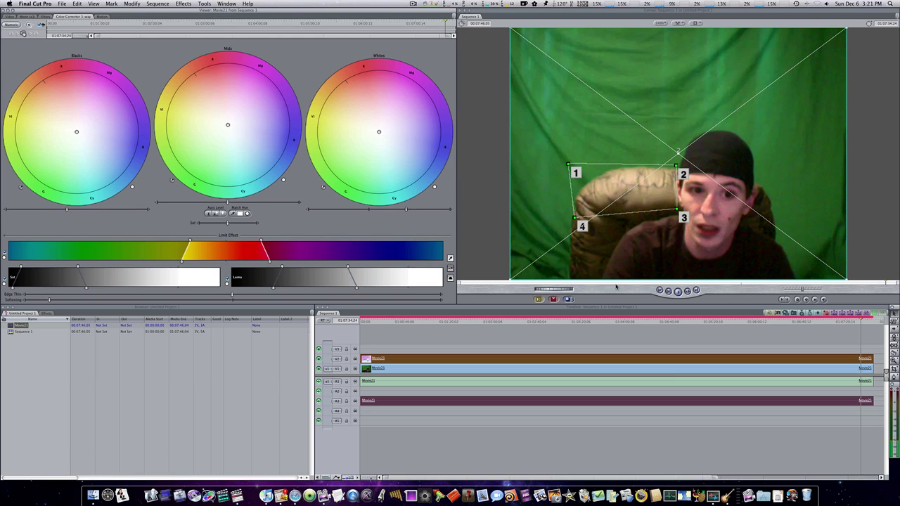
{"action": "left_click", "coordinate": [44, 18]}
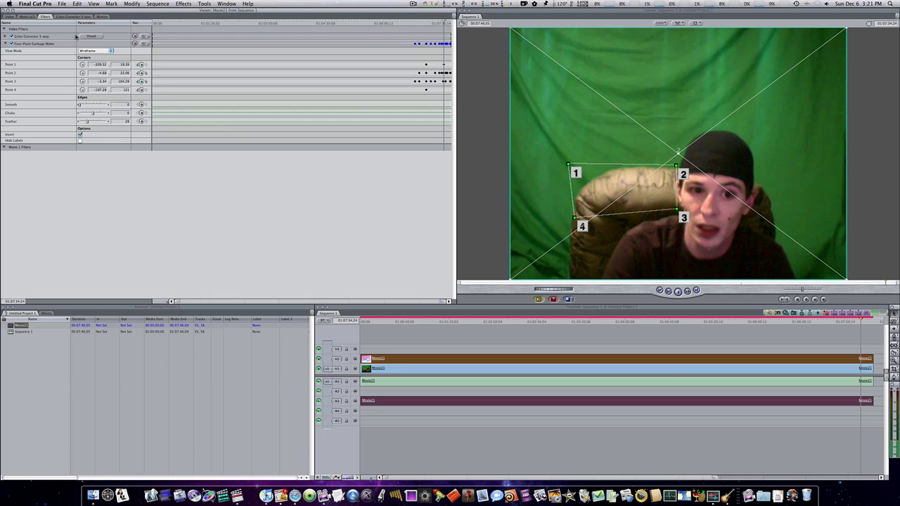
{"action": "left_click", "coordinate": [102, 50]}
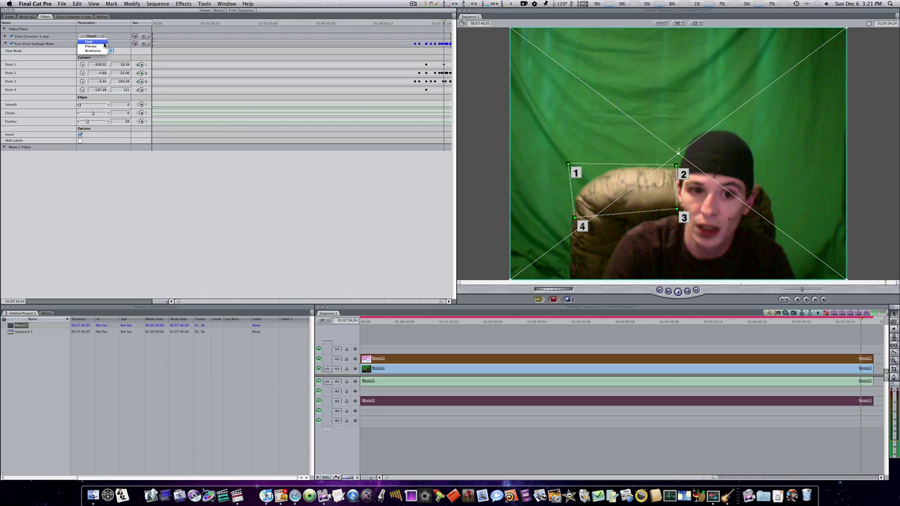
{"action": "left_click", "coordinate": [94, 51]}
Reduce the whites level in the Color Corrector 3-way to slightly above the middle of its range's lower-brightness setting for the skin tones
{"action": "left_click", "coordinate": [73, 16]}
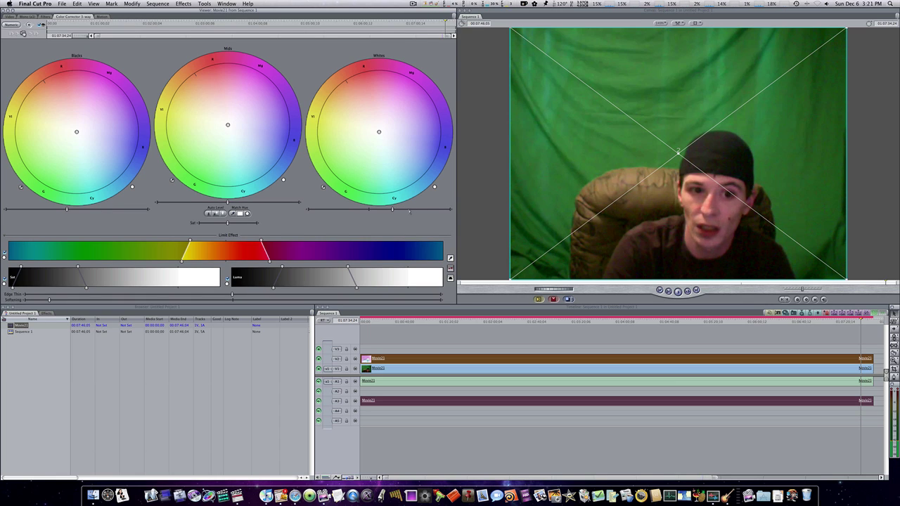
{"action": "left_click_drag", "start_coordinate": [404, 209], "coordinate": [370, 210]}
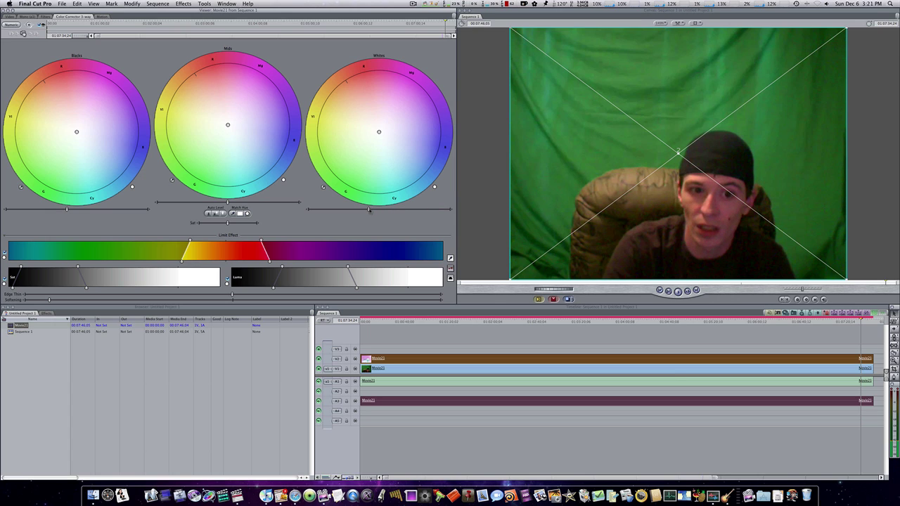
{"action": "left_click_drag", "start_coordinate": [369, 210], "coordinate": [385, 209]}
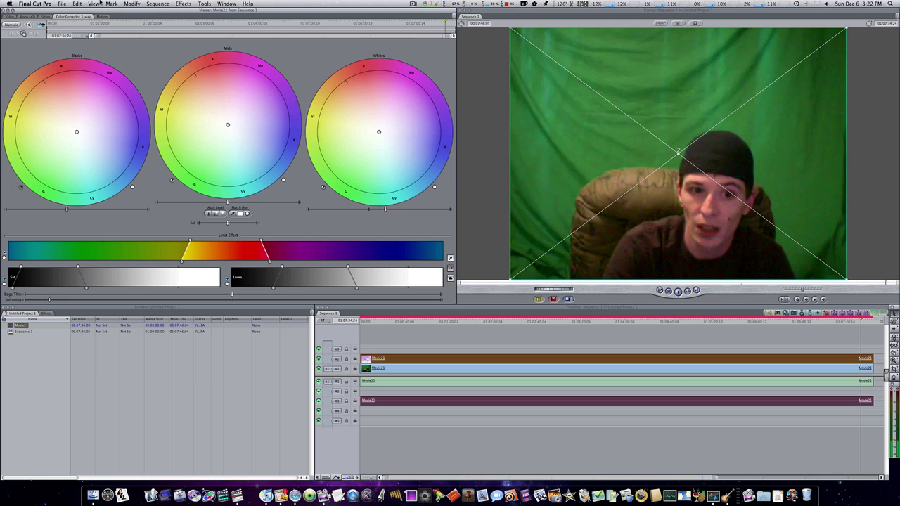